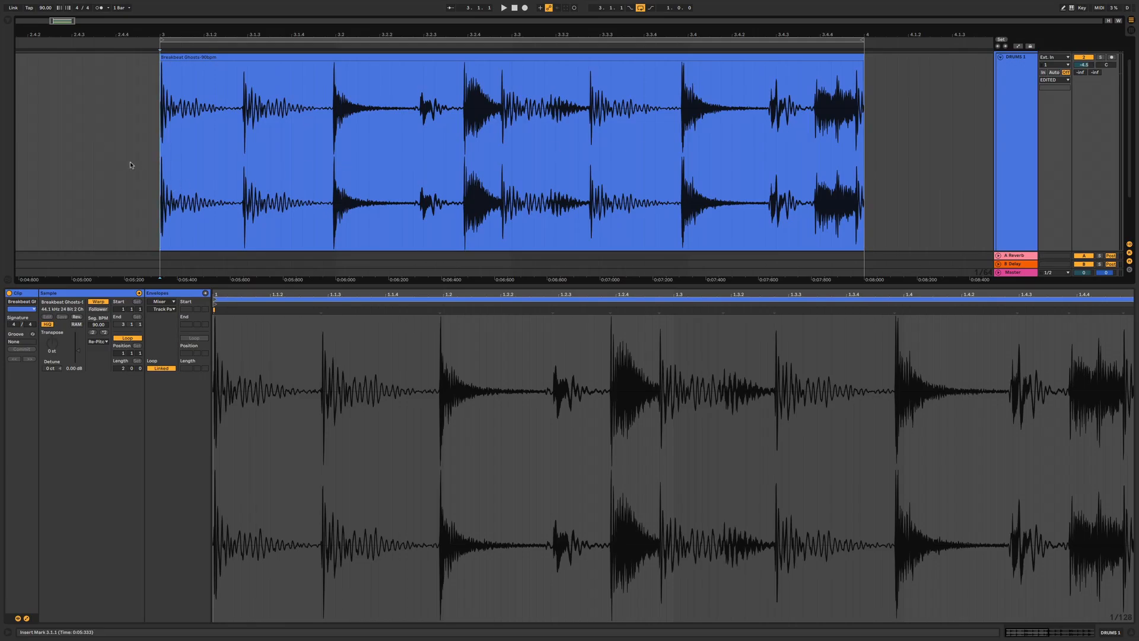
- Play the original drum break from the start of the loop and stop playback
key(space)
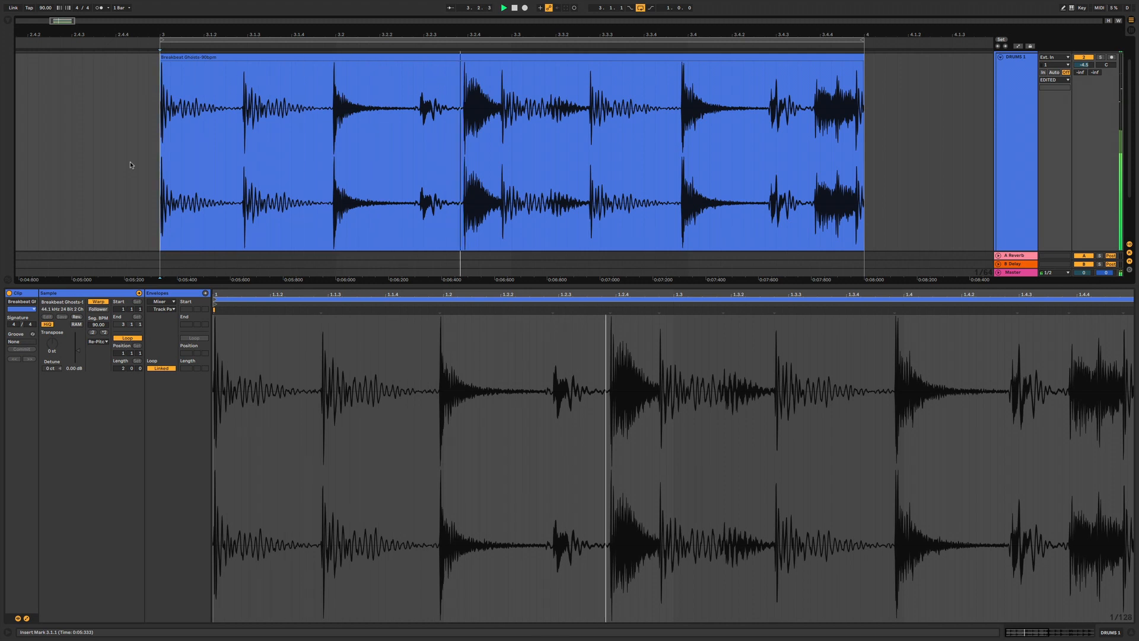
key(space)
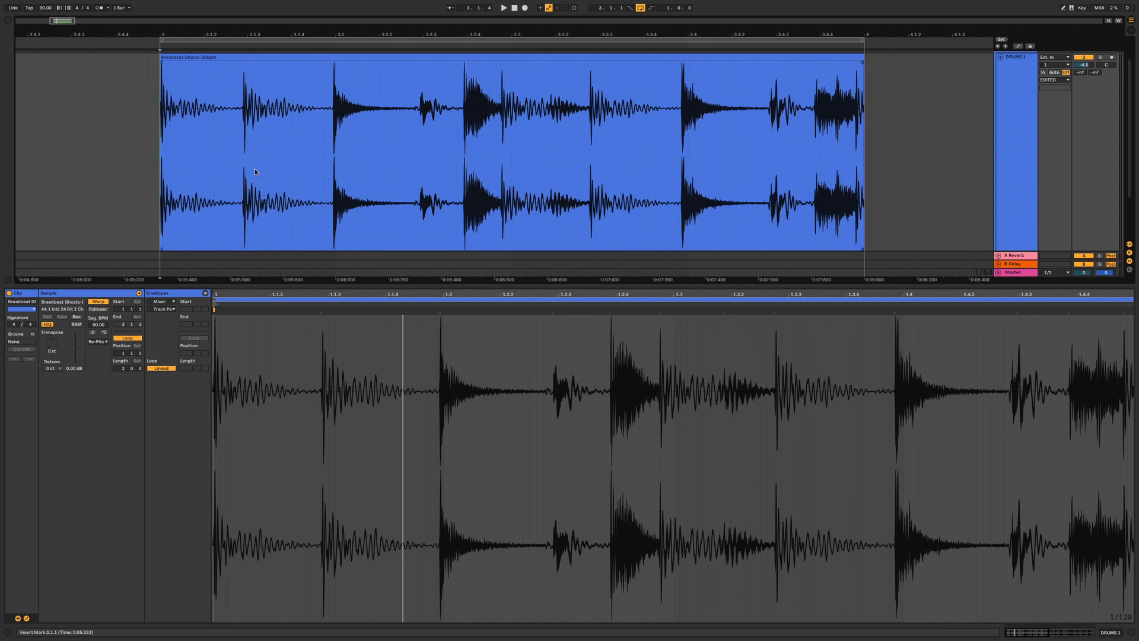
- Select a short slice of the second hit's tail in the arrangement clip and duplicate it twice
drag(259, 145, 280, 168)
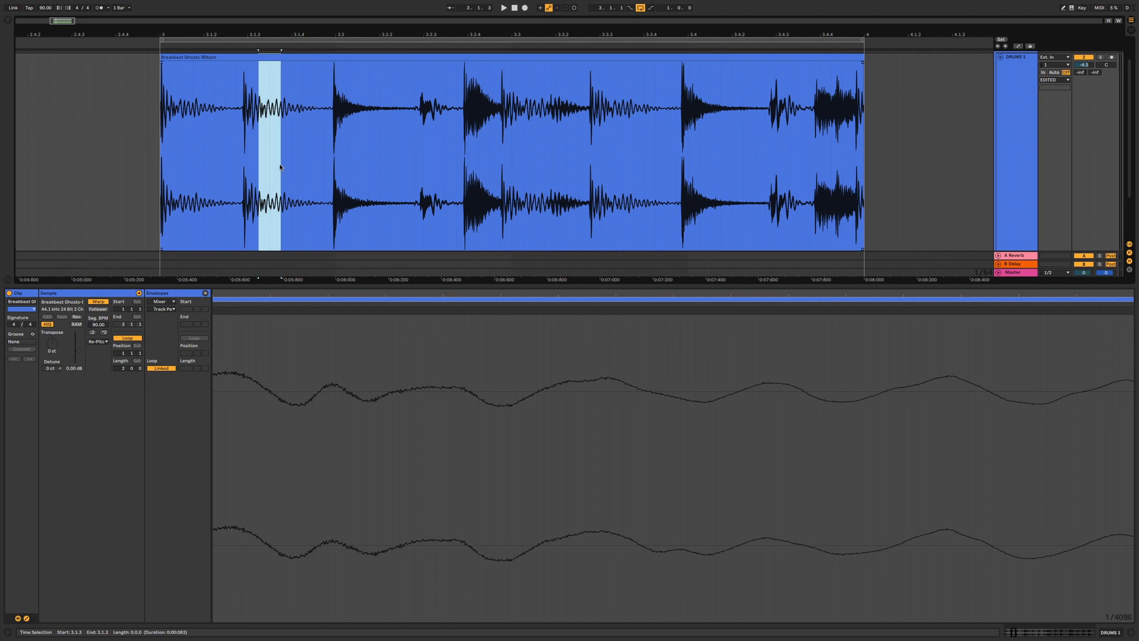
key(ctrl+d)
key(ctrl+d)
click(282, 168)
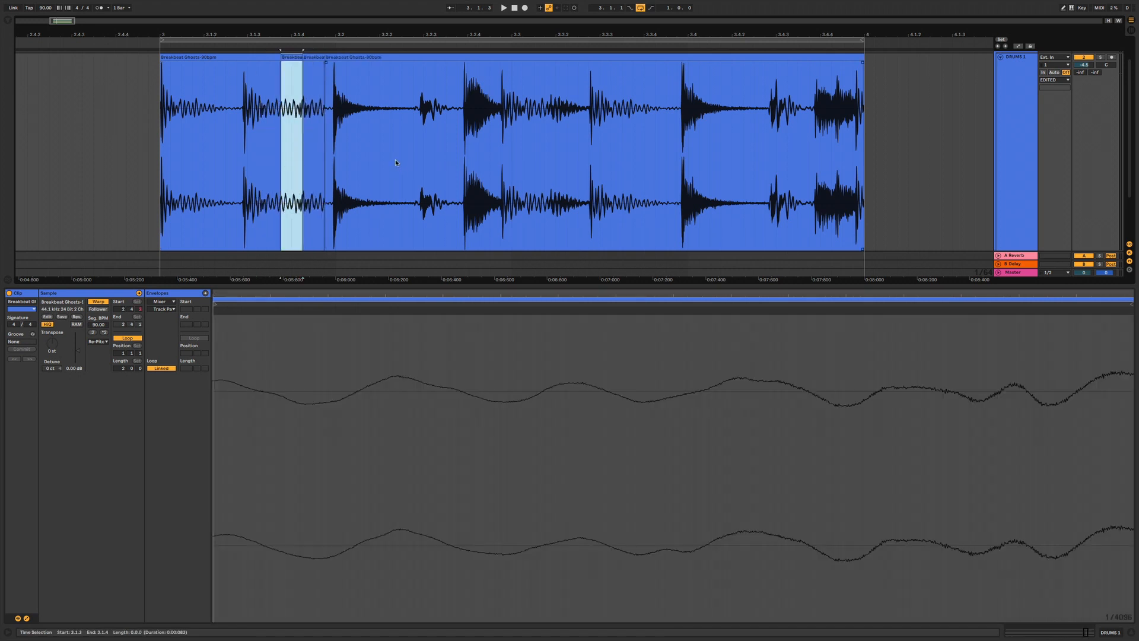
- Select a slice of the third hit's decaying tail in the arrangement and duplicate it twice
drag(358, 153, 395, 150)
key(ctrl+d)
key(ctrl+d)
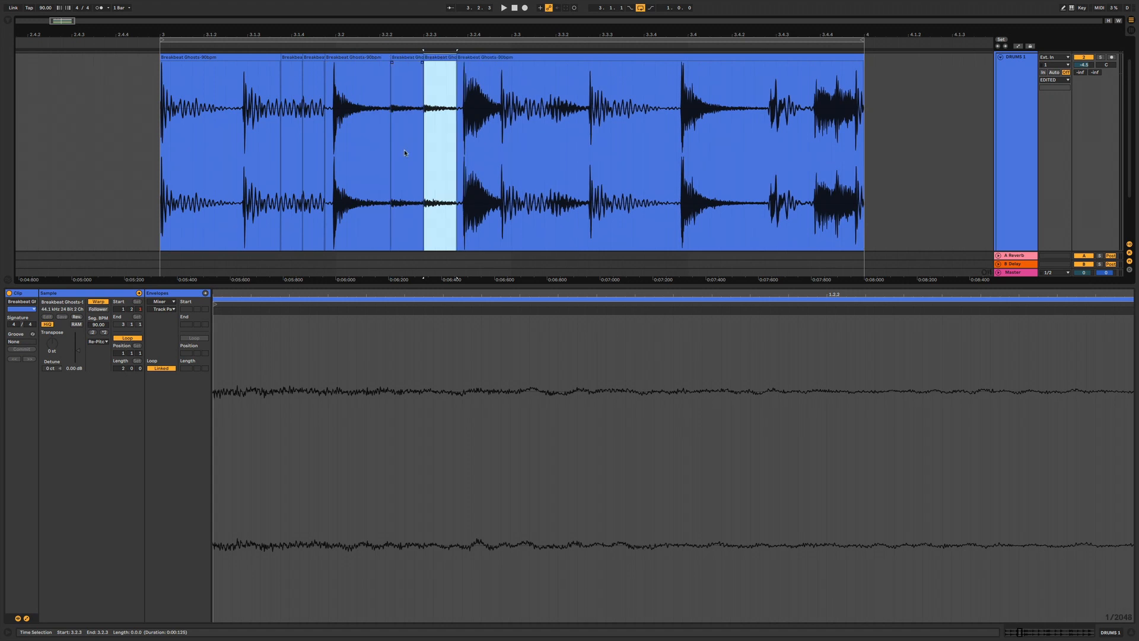
click(406, 148)
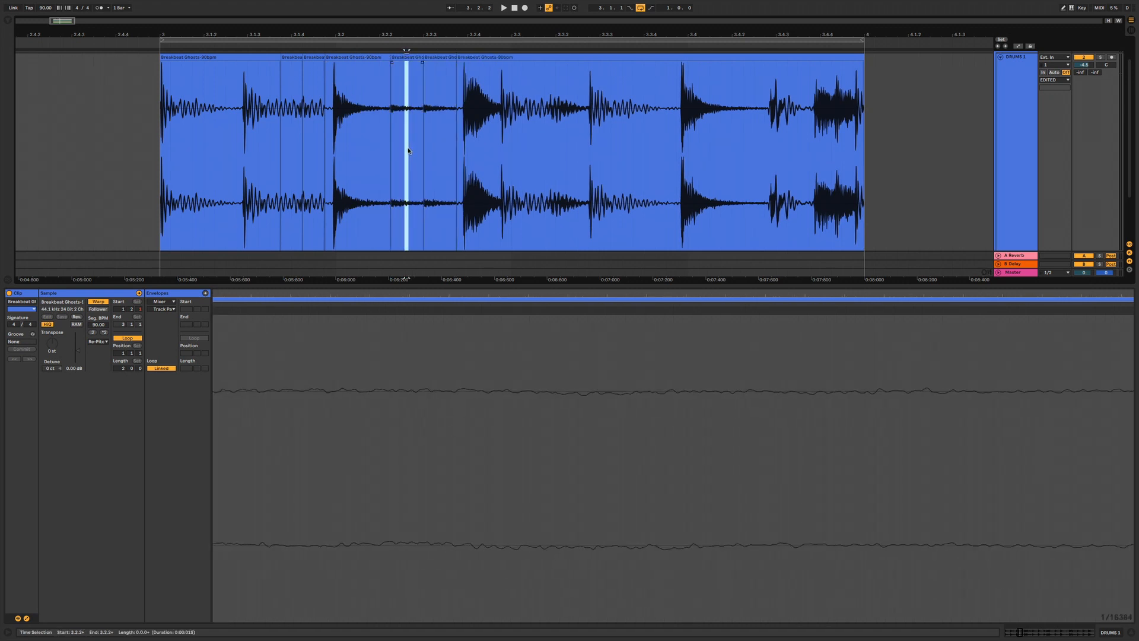
drag(422, 162, 441, 161)
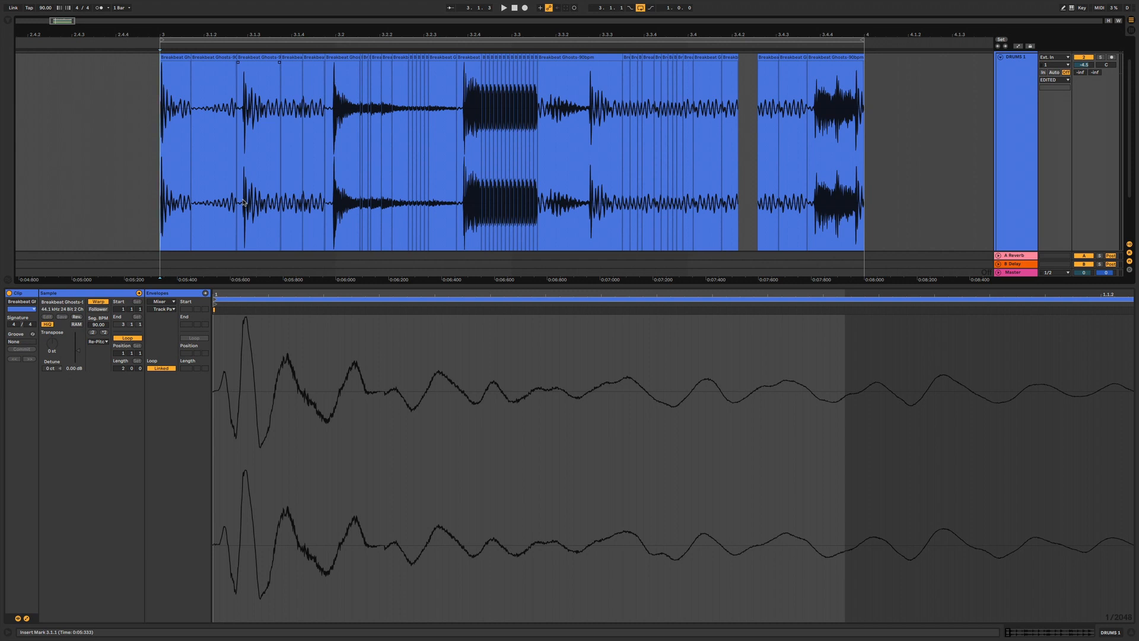
key(ctrl+j)
- Open the whole Breakbeat Ghosts clip and use the Beats warp mode with transients preserved
double_click(216, 57)
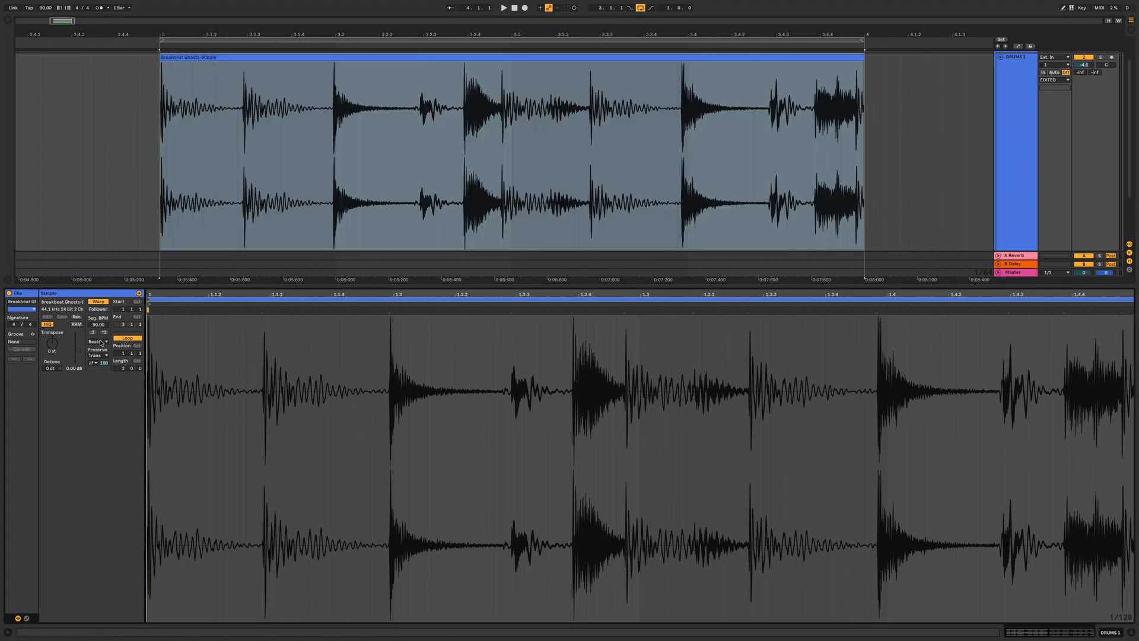
click(101, 342)
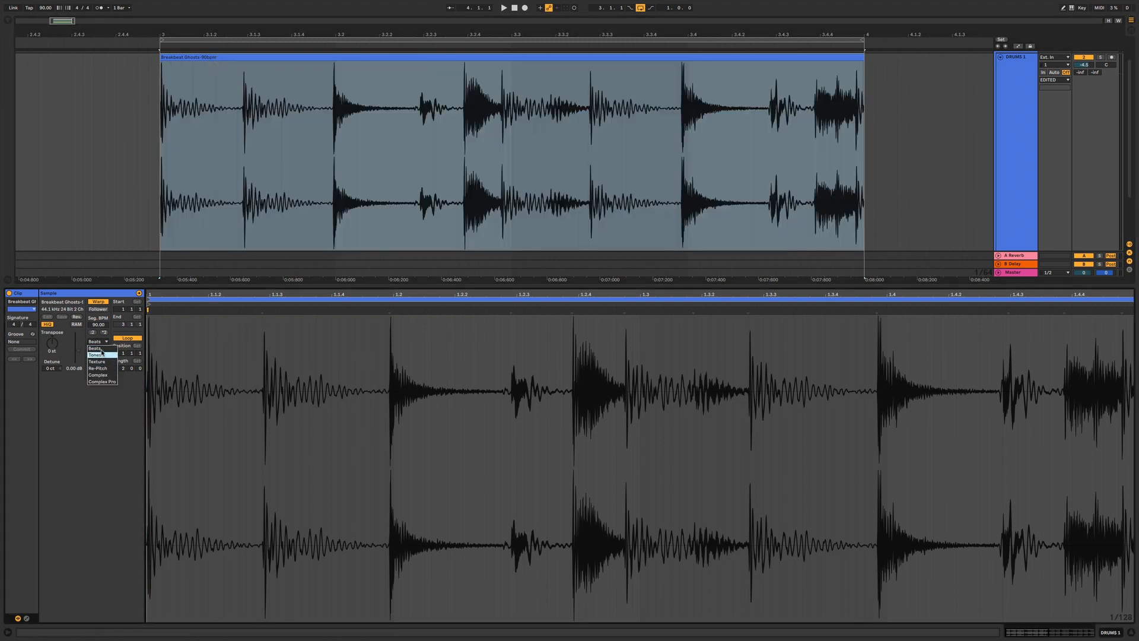
click(109, 466)
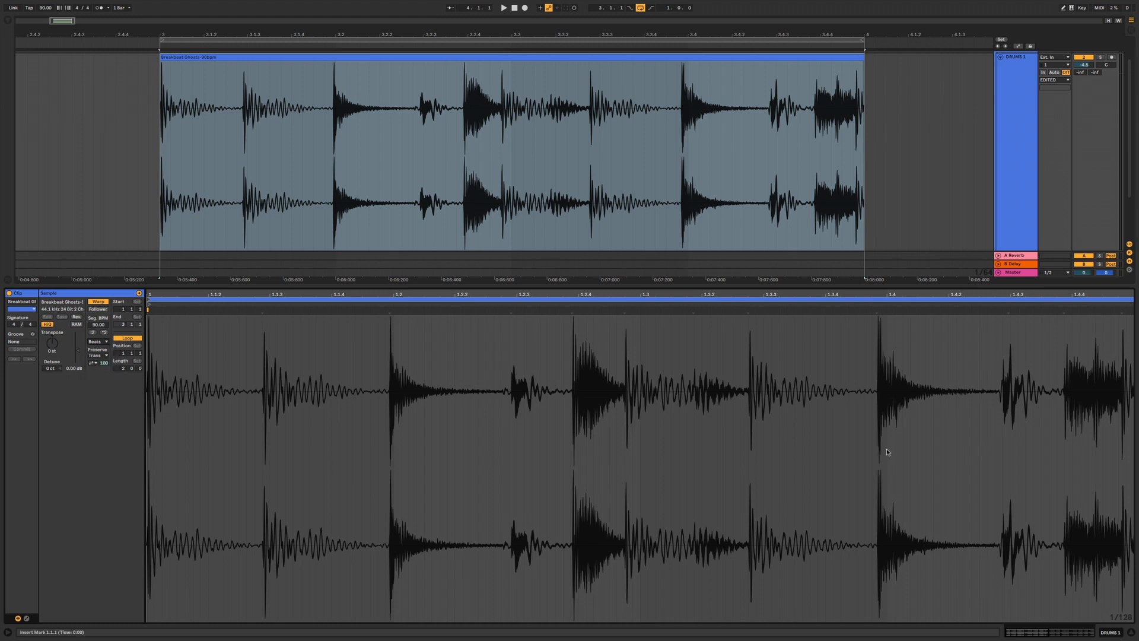
click(101, 342)
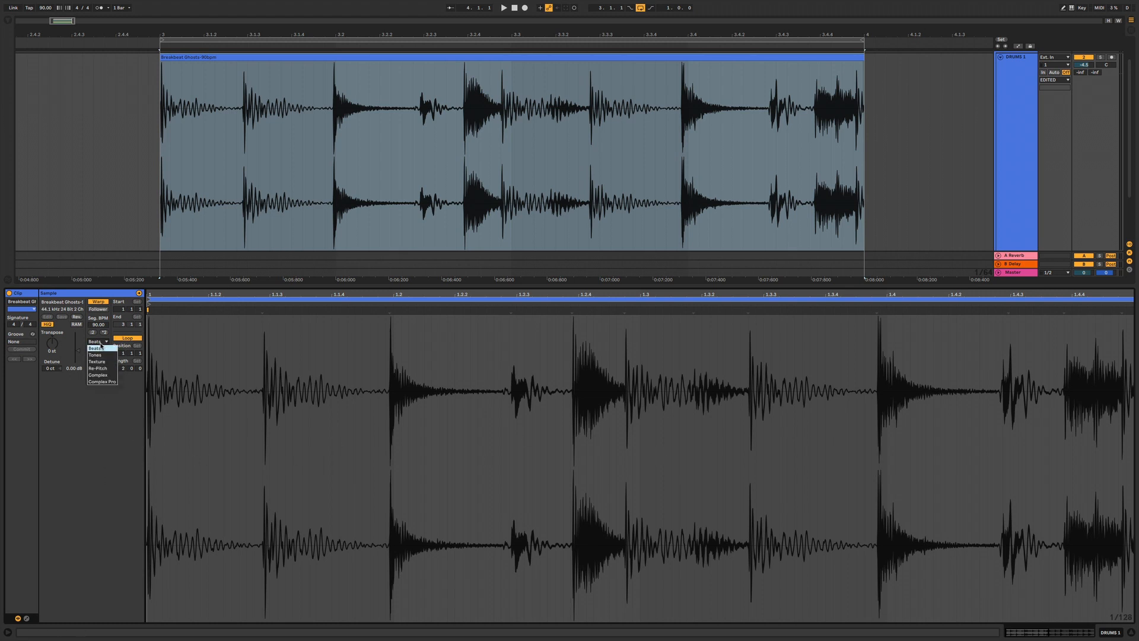
click(100, 349)
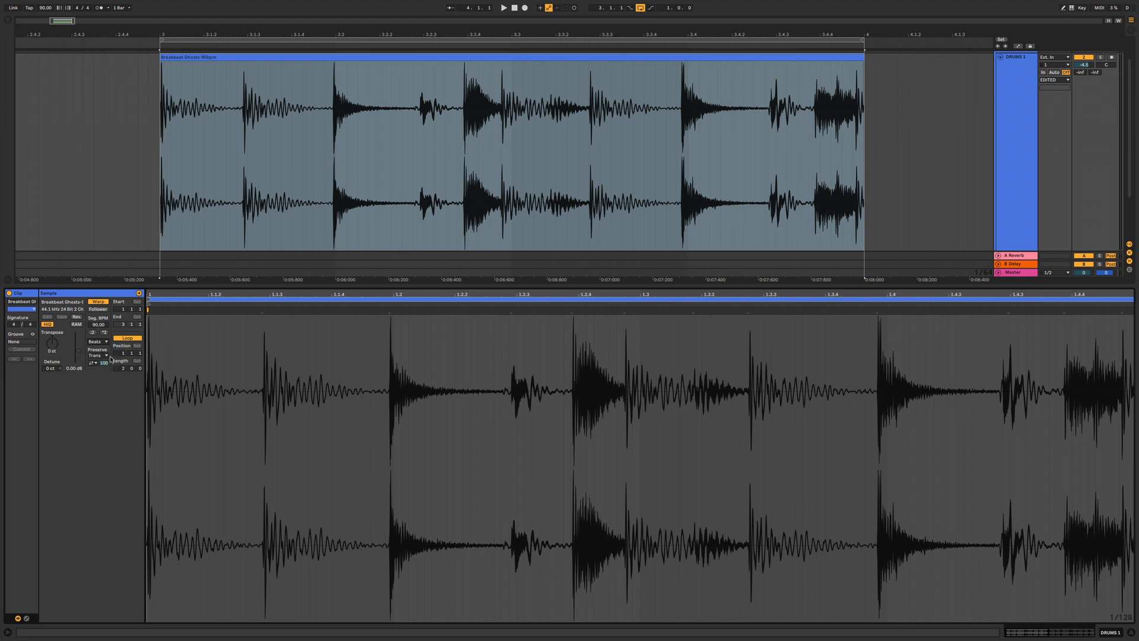
click(104, 356)
click(102, 382)
click(97, 343)
click(138, 578)
- Show the clip's envelopes and choose the Clip envelope for Sample Offset
click(26, 618)
click(165, 301)
click(170, 309)
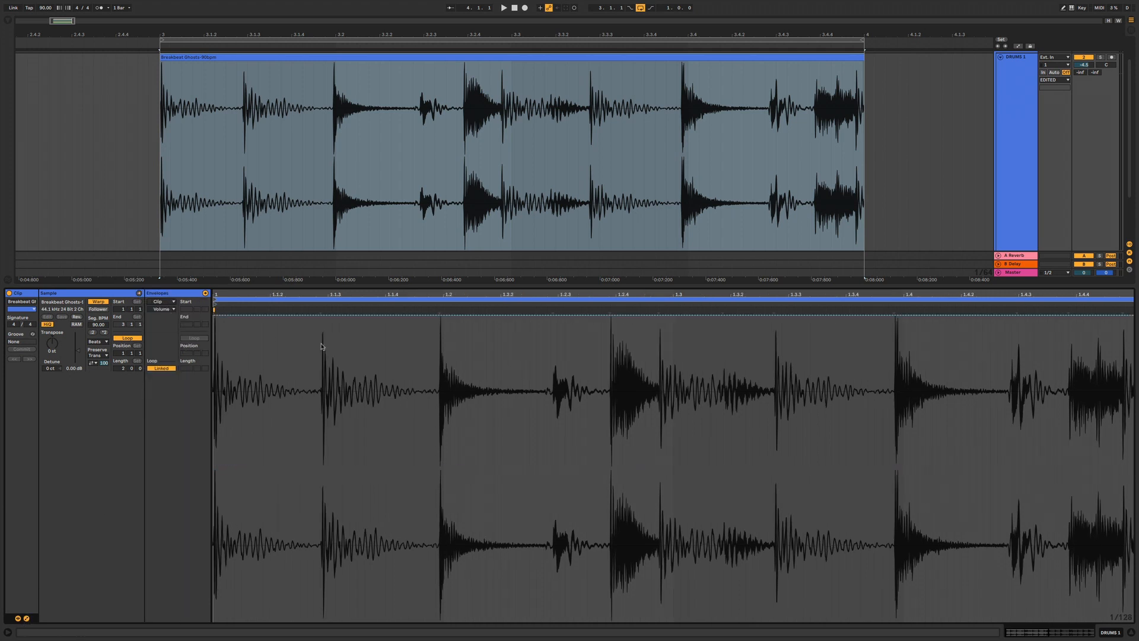
click(168, 310)
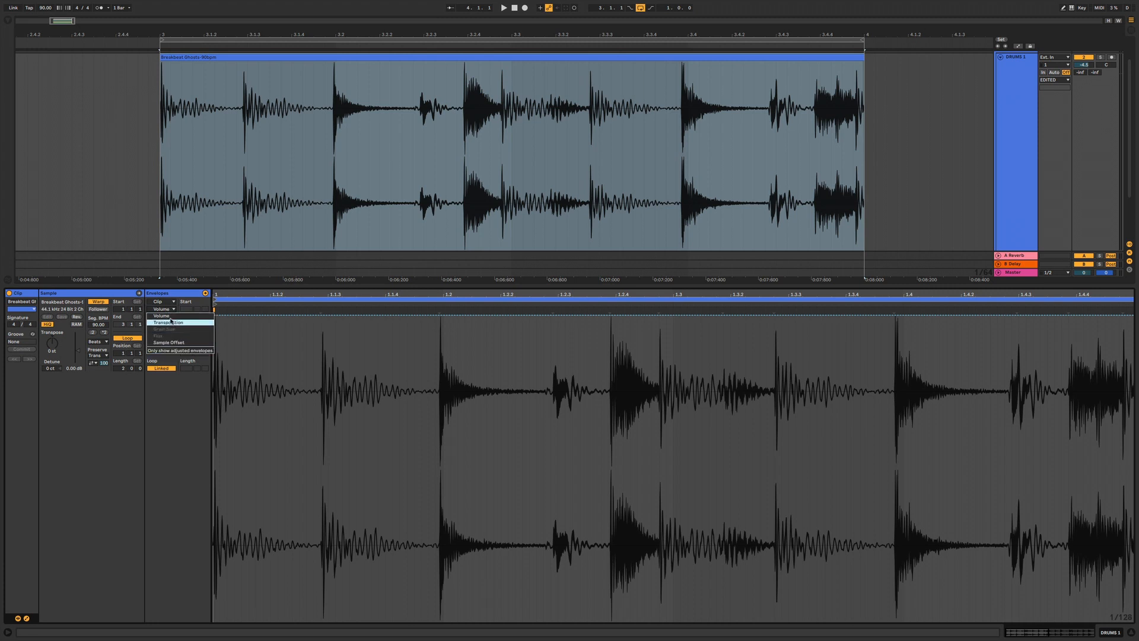
click(107, 342)
click(165, 310)
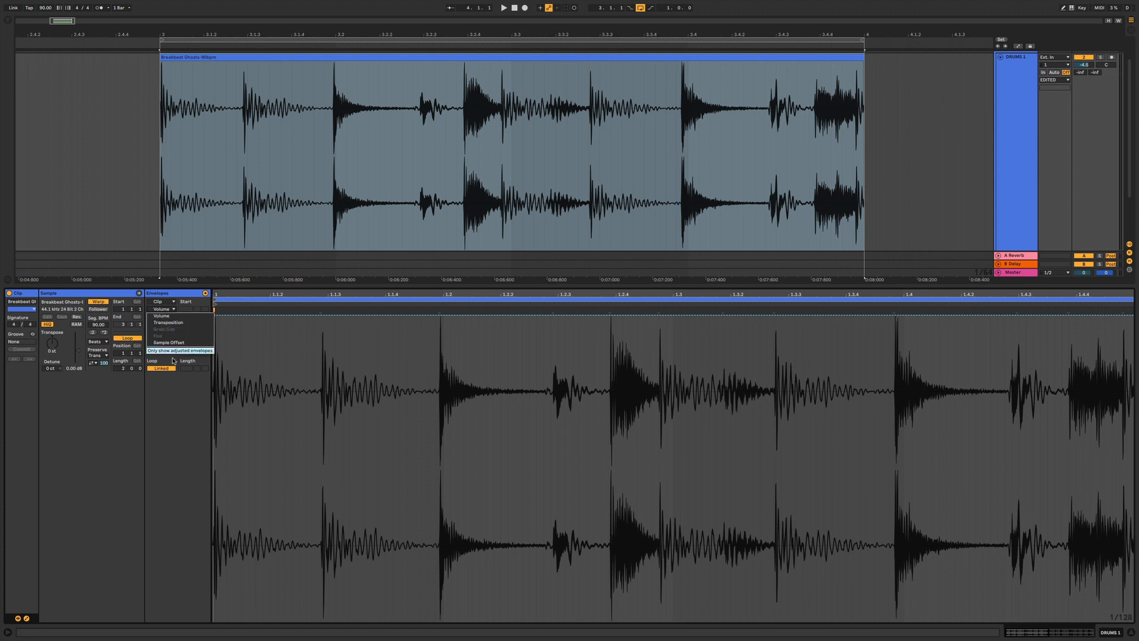
click(169, 342)
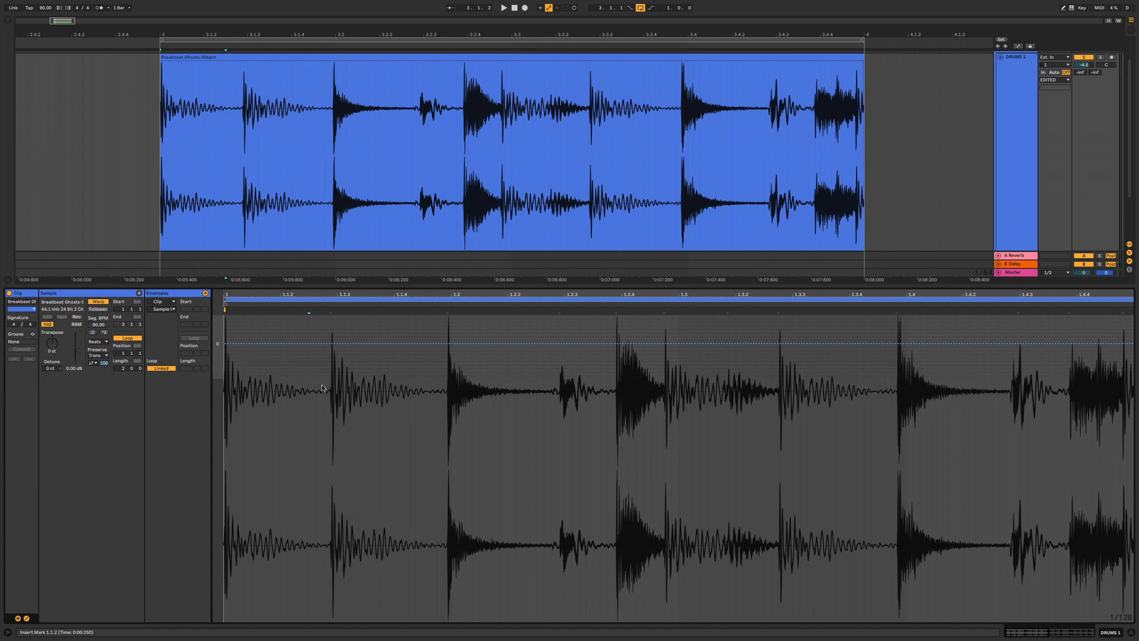
- Raise the Sample Offset envelope between the second and third hits to +4 sixteenths and audition the loop
mouse_move(332, 345)
drag(331, 336, 445, 339)
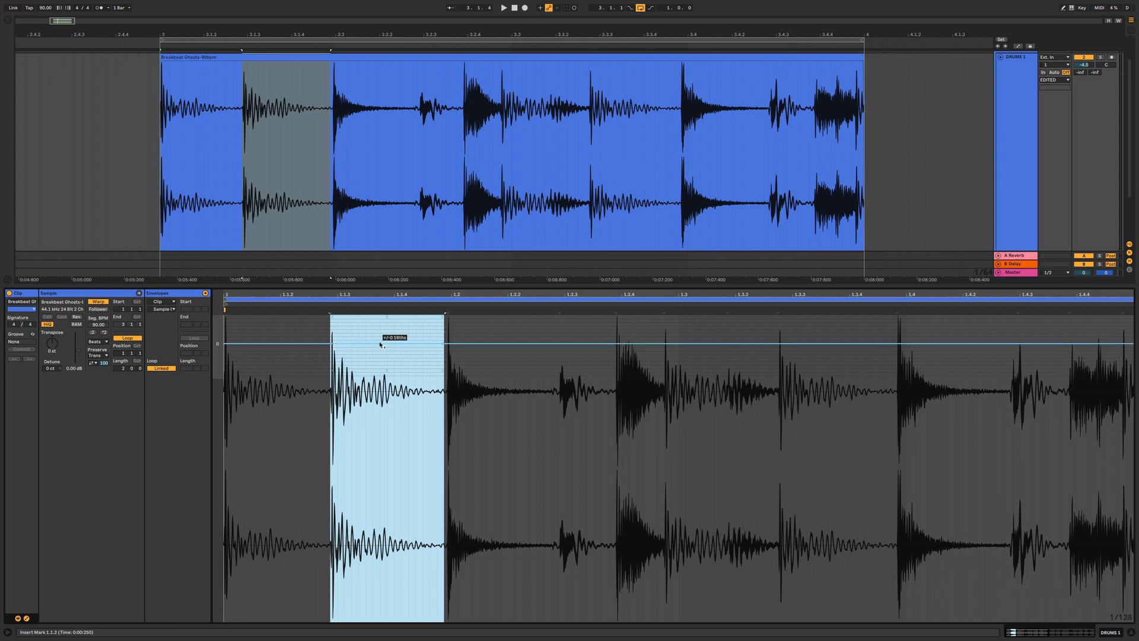
drag(381, 342, 381, 328)
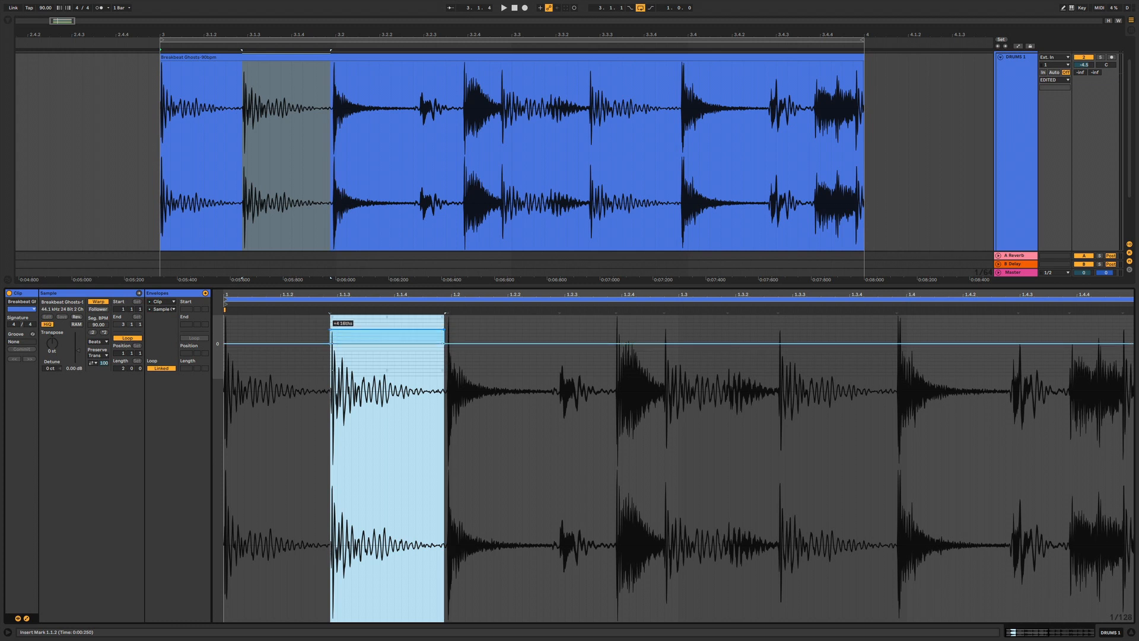
key(Home)
key(space)
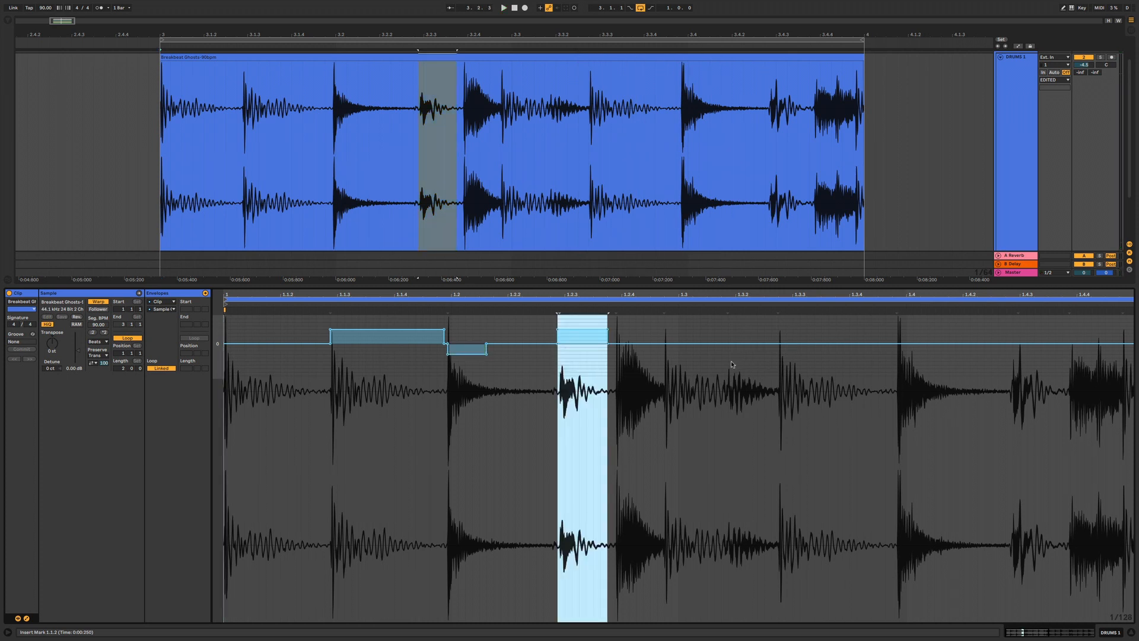
- Raise the Sample Offset envelope over short sections around 1.3.2 and just before 1.4, and play the loop
drag(732, 364, 761, 327)
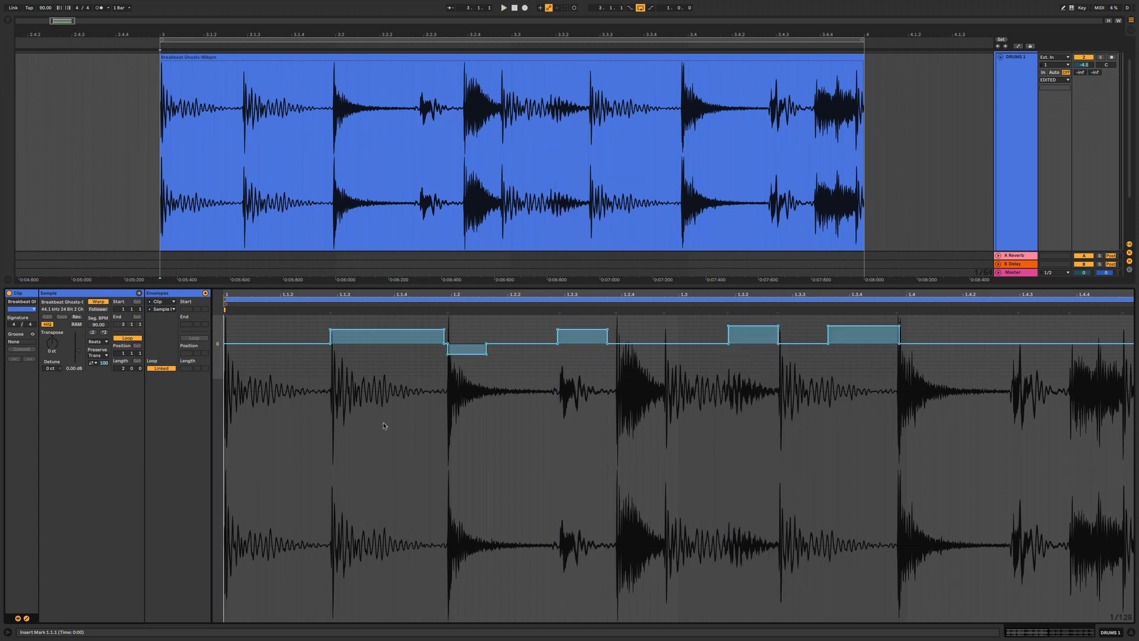
key(space)
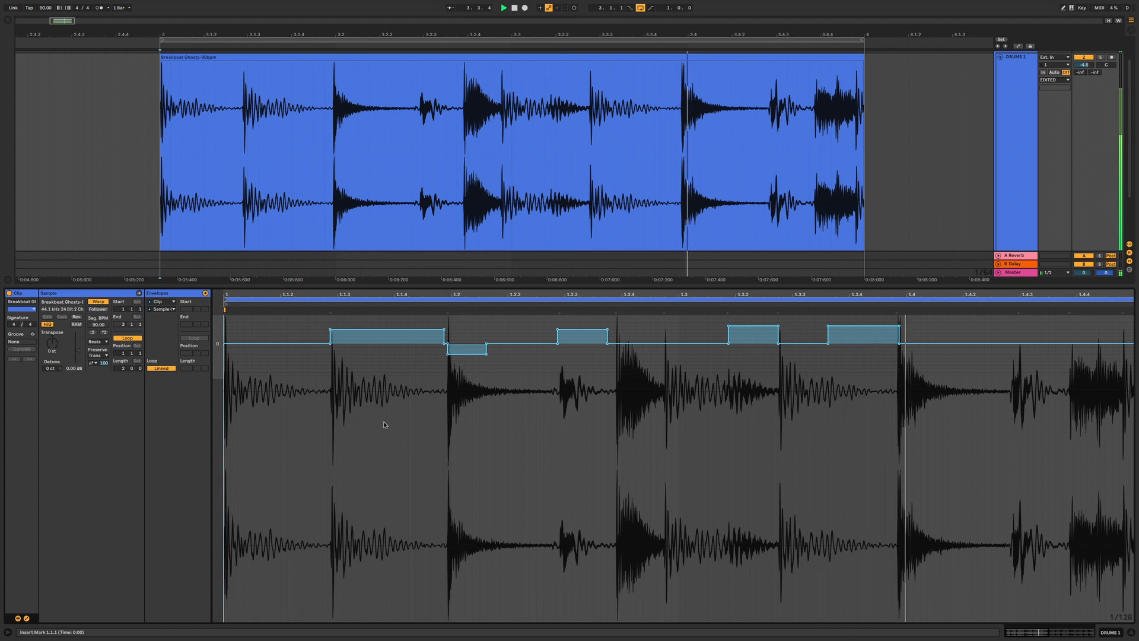
key(space)
- Reshape the Sample Offset envelope before the second hit into a high plateau with a downward curve
click(352, 371)
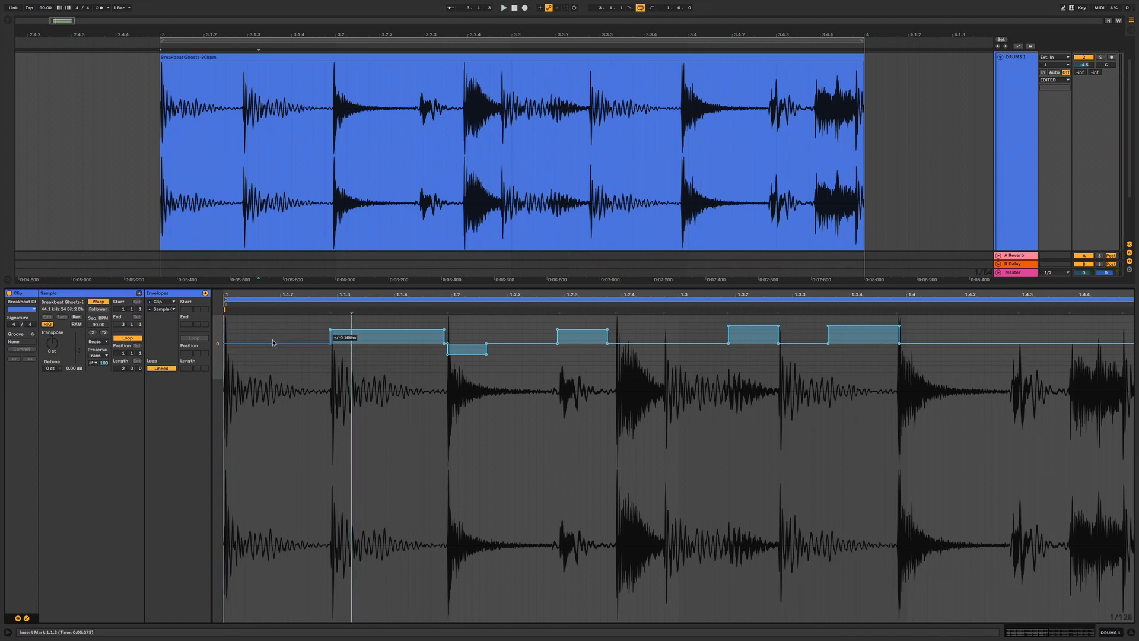
drag(259, 344, 284, 325)
- Insert a sine shape in the Sample Offset envelope over the second hit's tail and duplicate it three times
drag(374, 355, 425, 354)
right_click(398, 354)
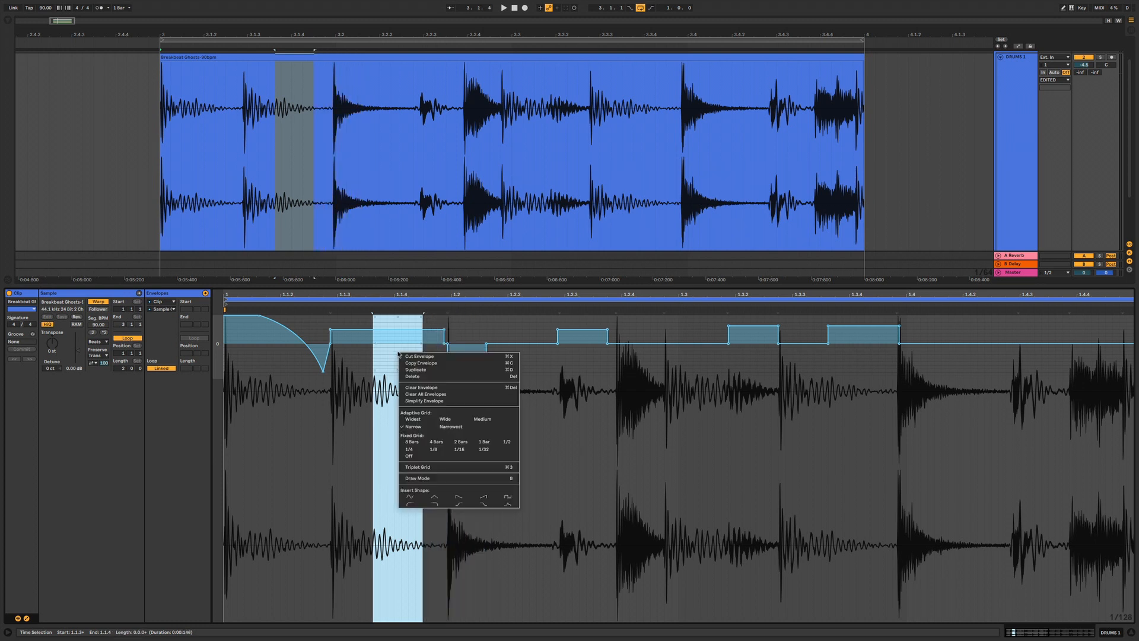
click(410, 498)
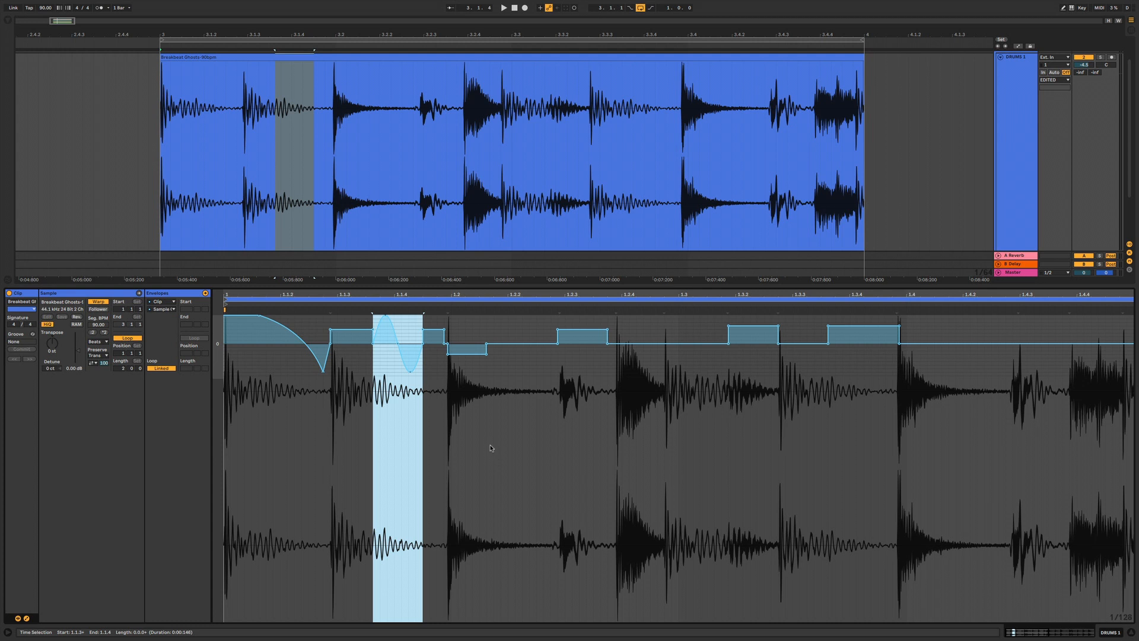
key(ctrl+d)
key(ctrl+d)
key(ctrl+d)
- Rework the start of the Sample Offset envelope into abrupt drops and zigzag ramps, and pull it down near 1.2.4
click(256, 353)
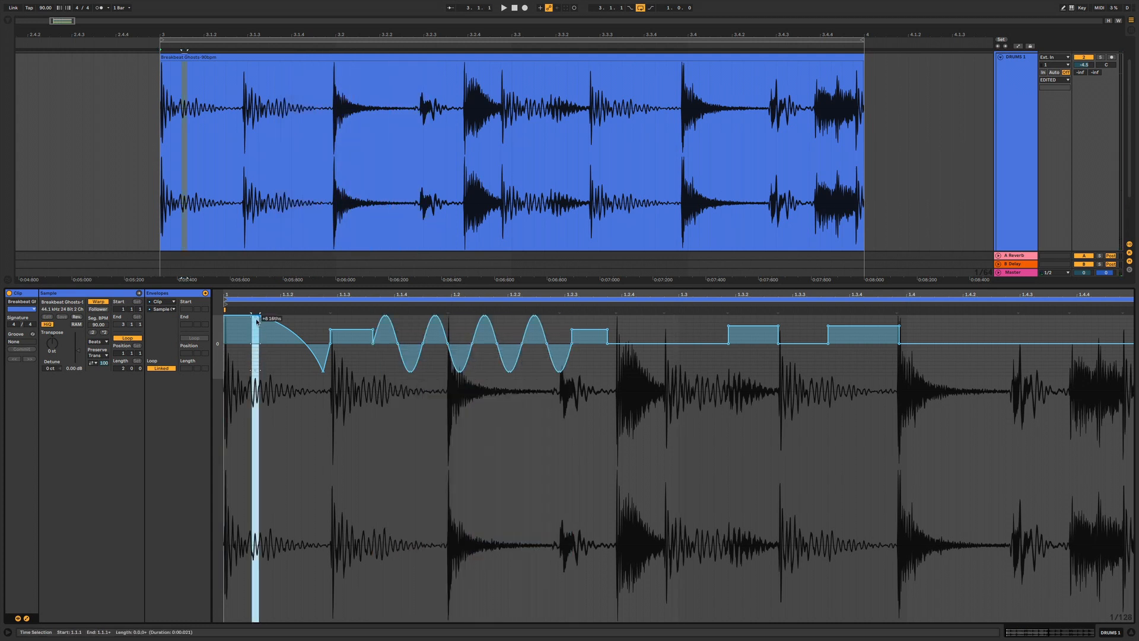
drag(255, 316, 255, 361)
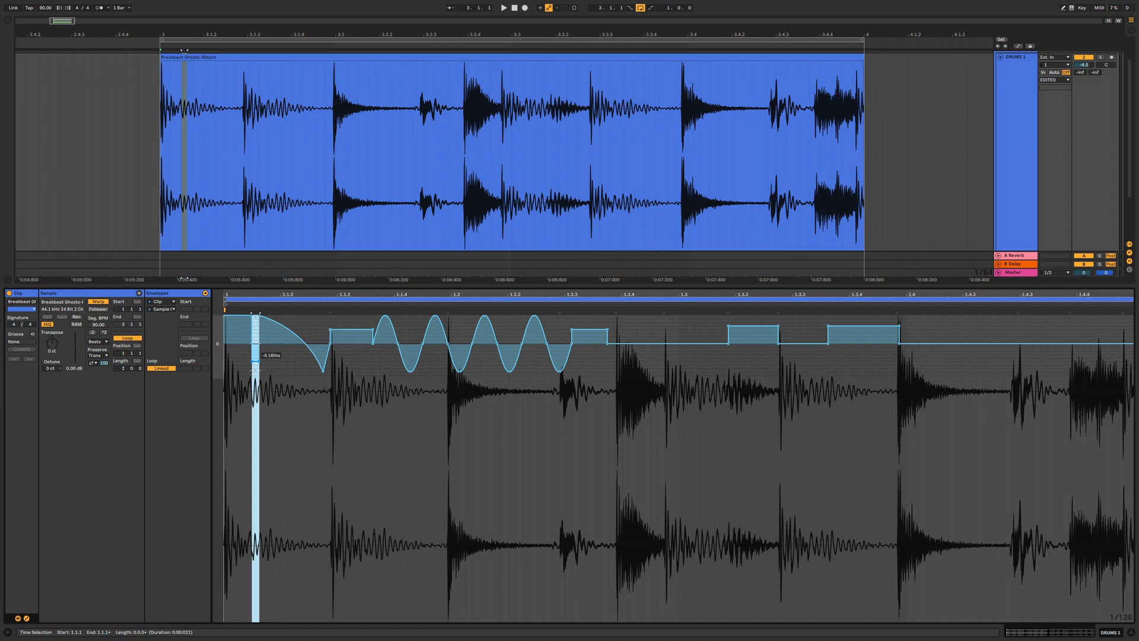
click(280, 346)
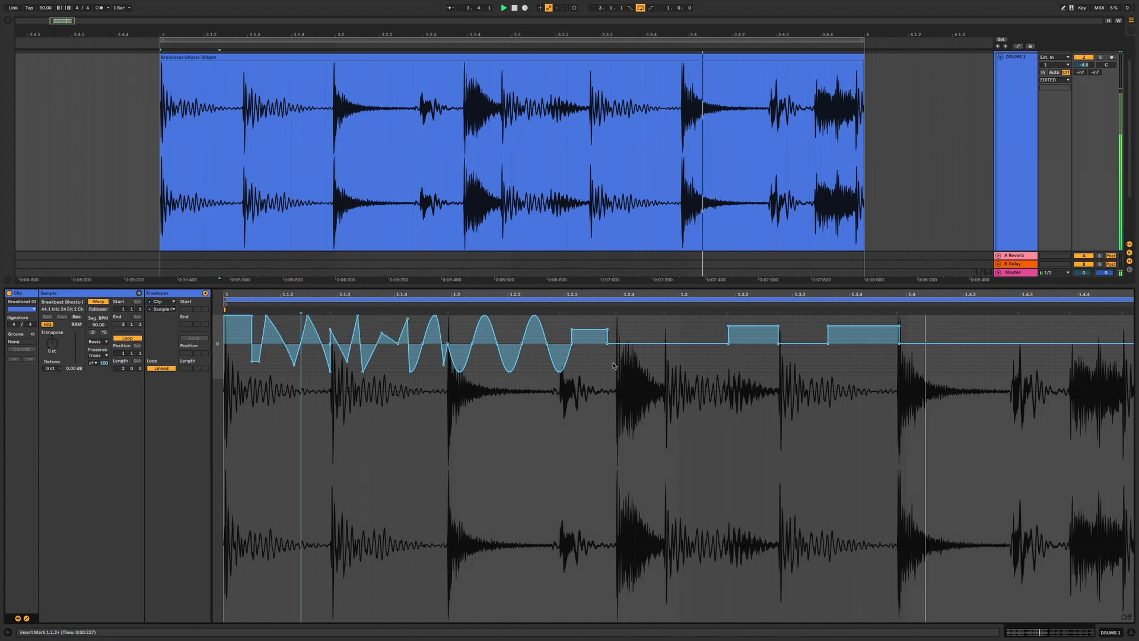
drag(617, 343, 617, 372)
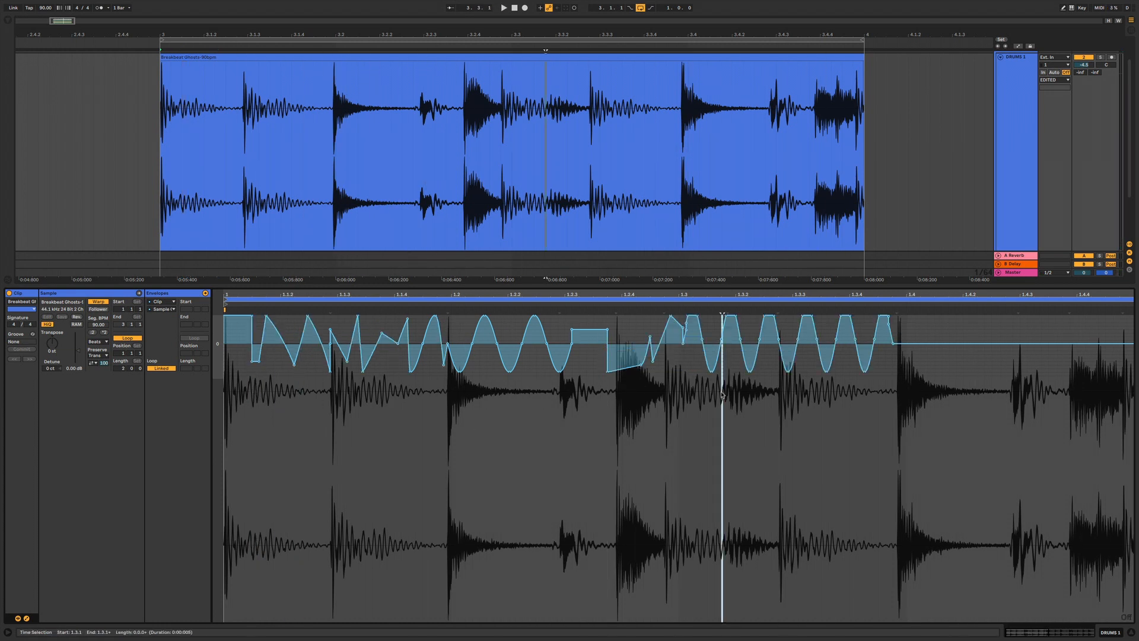
- Select the envelope's wave section from 1.3 to 1.4, scale down its peaks, skew them upward toward the end, and play the loop
drag(683, 361, 899, 361)
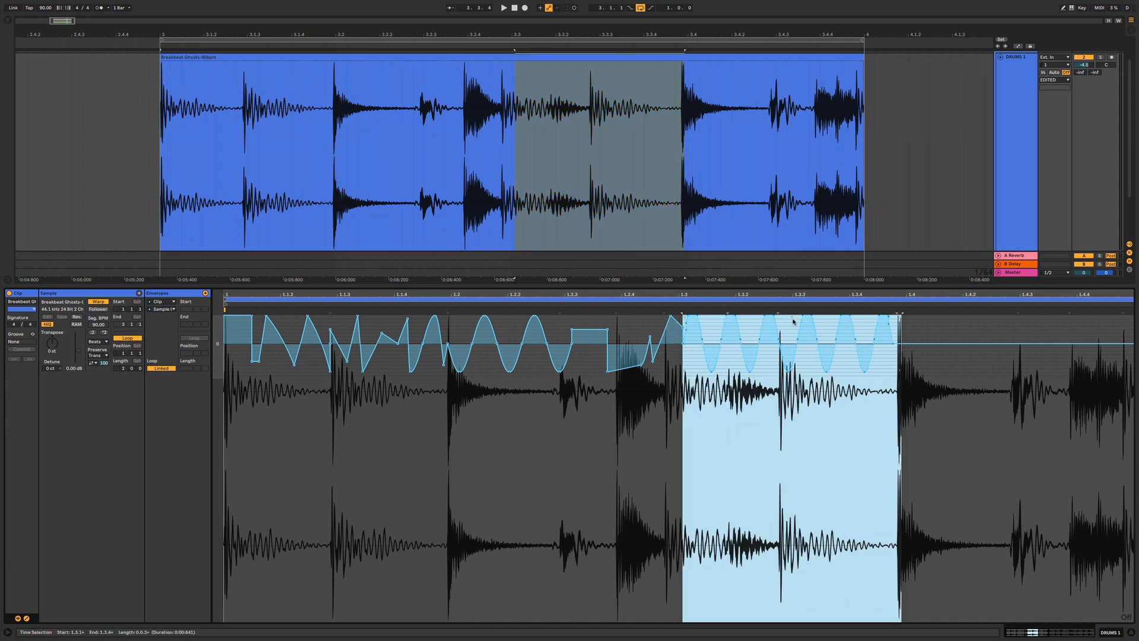
drag(792, 319, 792, 338)
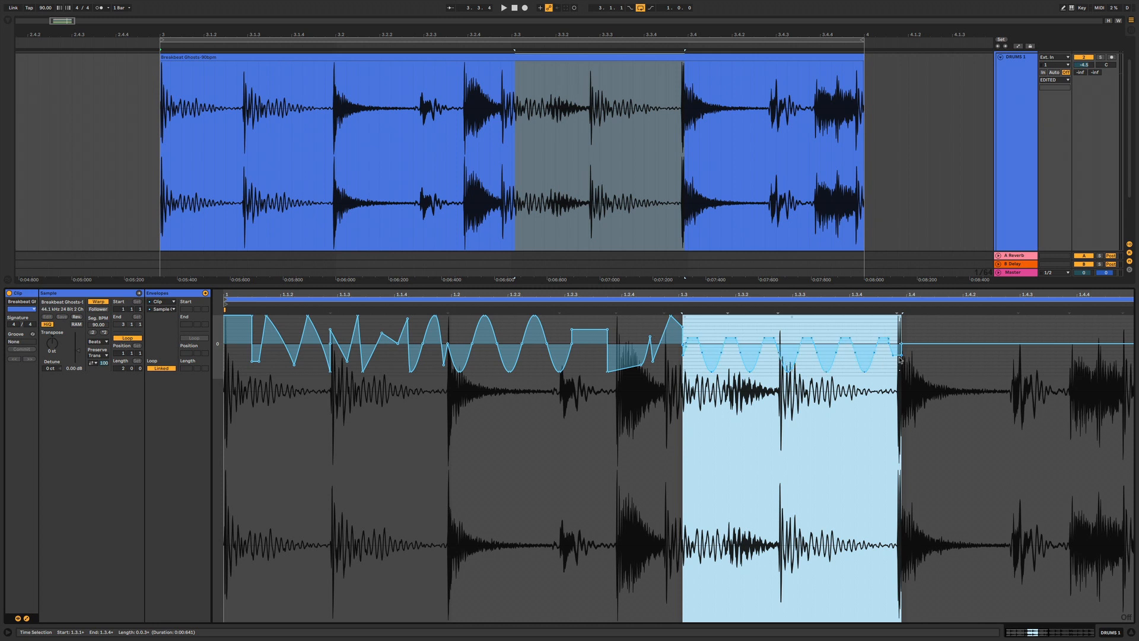
drag(897, 317, 896, 314)
key(space)
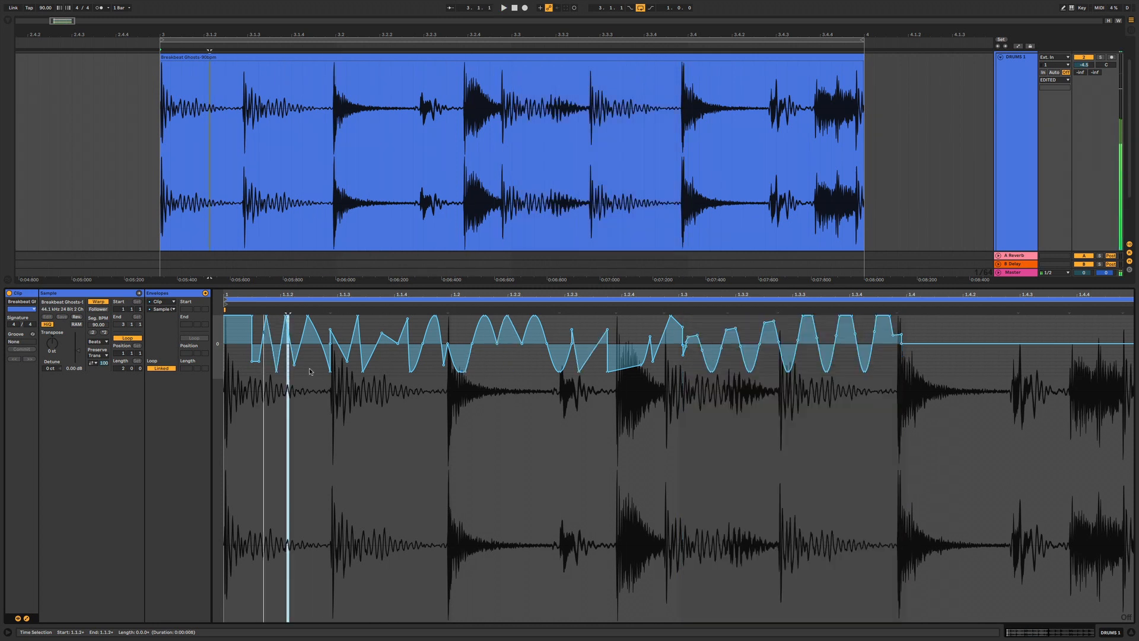
- Insert a rapidly repeating shape just before the second hit and stretch the following Sample Offset envelope into long ramps past beat 1.2
drag(316, 366, 311, 364)
right_click(311, 366)
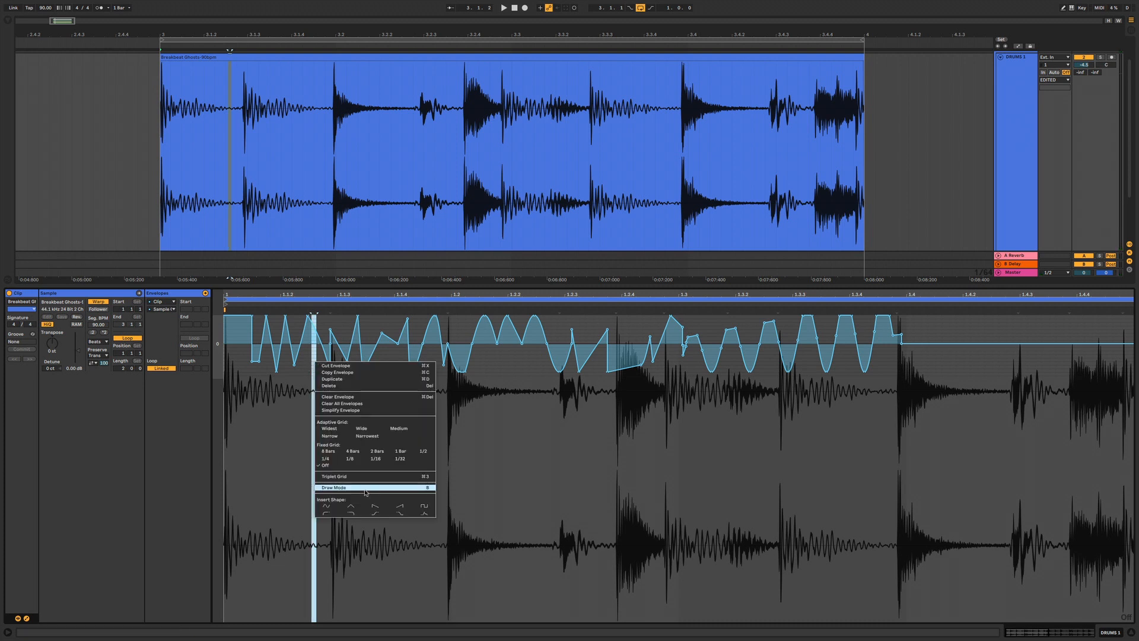
click(376, 496)
key(space)
drag(329, 371, 475, 372)
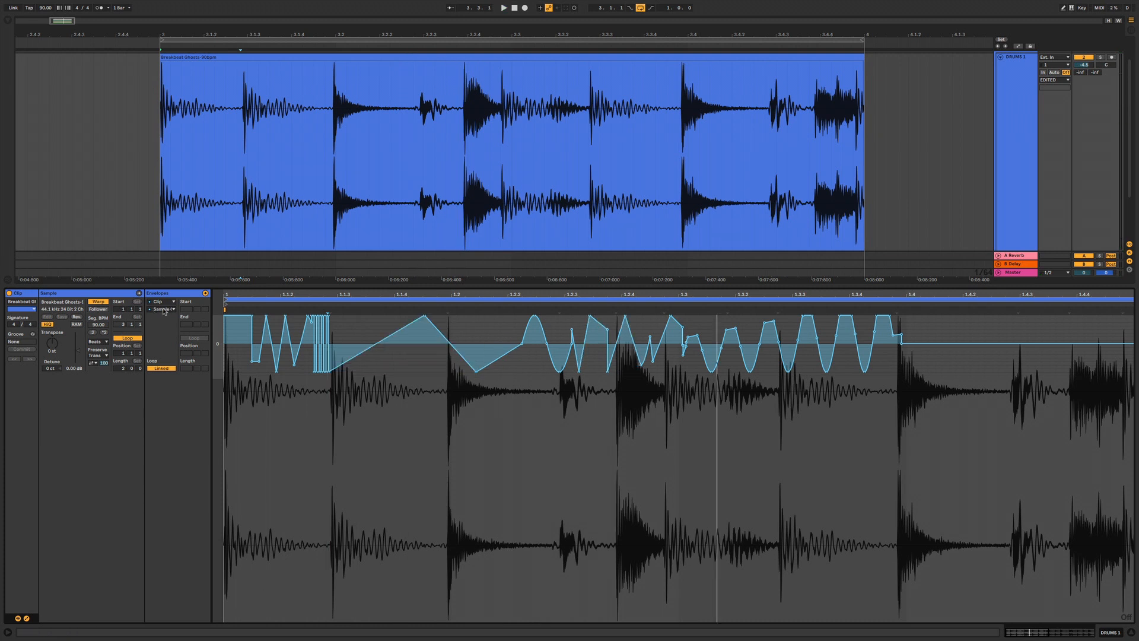
- Switch the displayed clip envelope from Sample Offset to Transposition
click(163, 310)
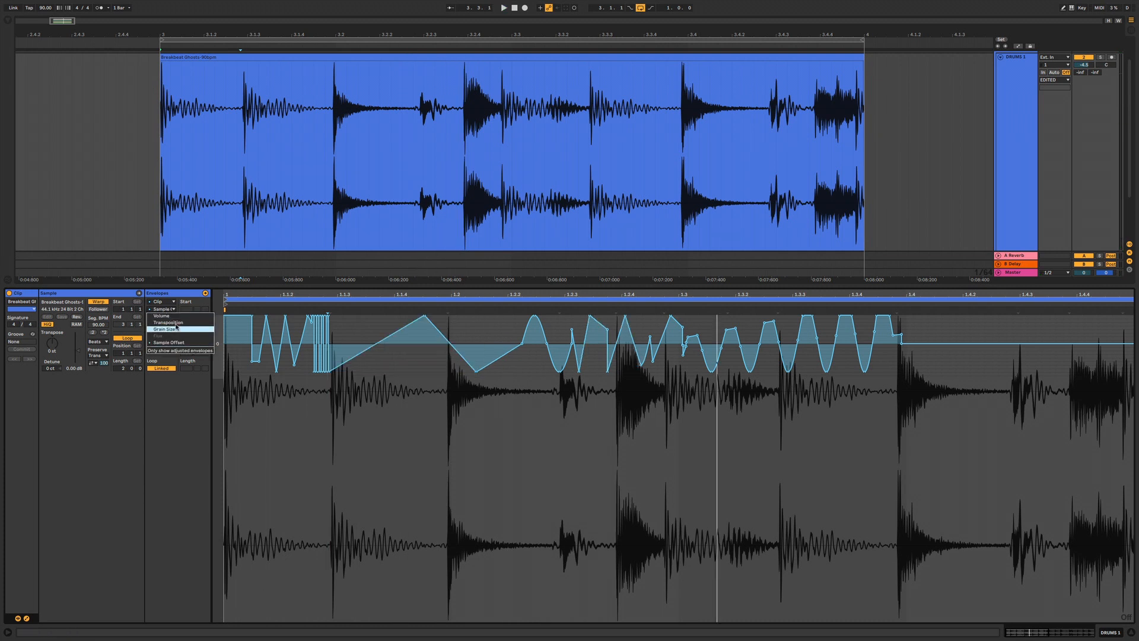
click(169, 322)
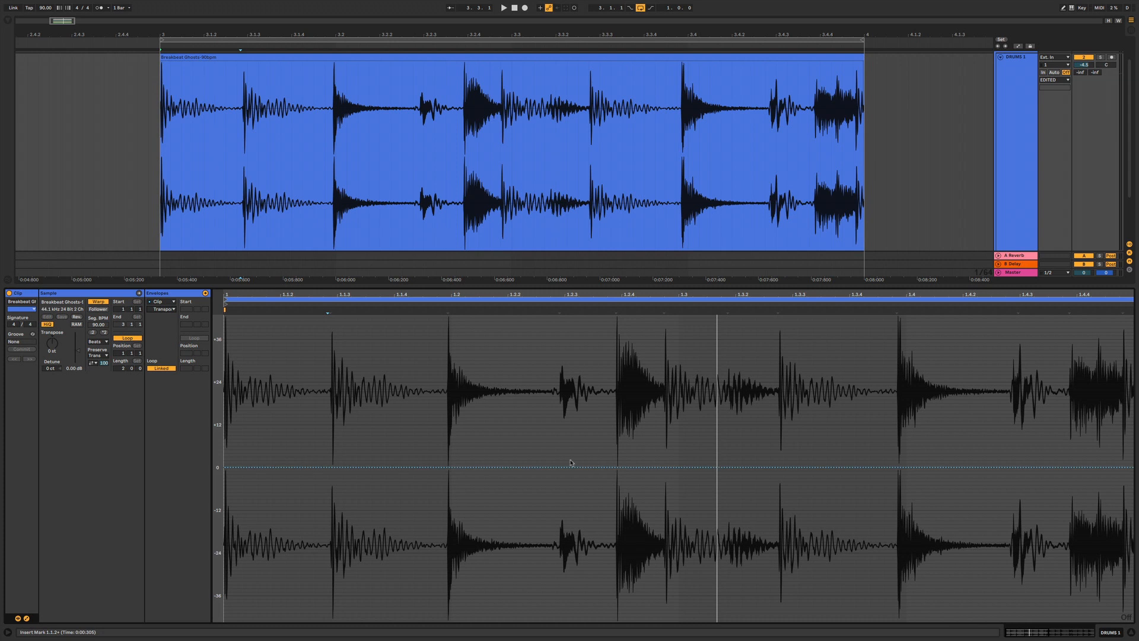
- Shape the Transposition envelope into sharp drops, plateaus, sine waves and zigzag ramps up to about beat 1.4.2, and play the loop
drag(235, 325, 239, 324)
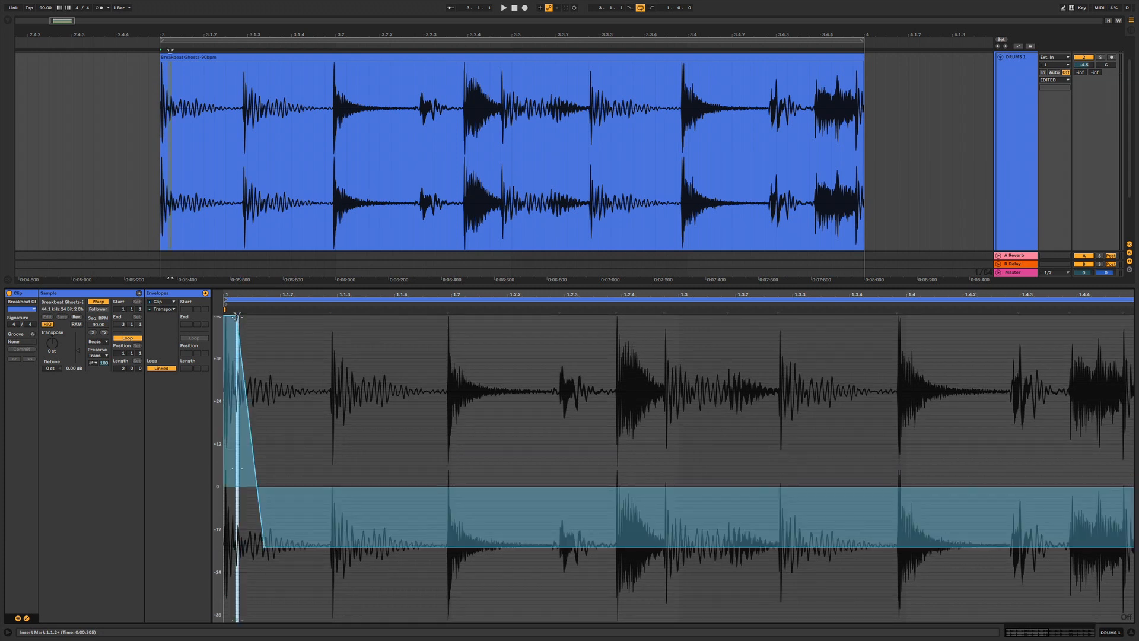
click(309, 367)
drag(239, 338, 248, 401)
key(space)
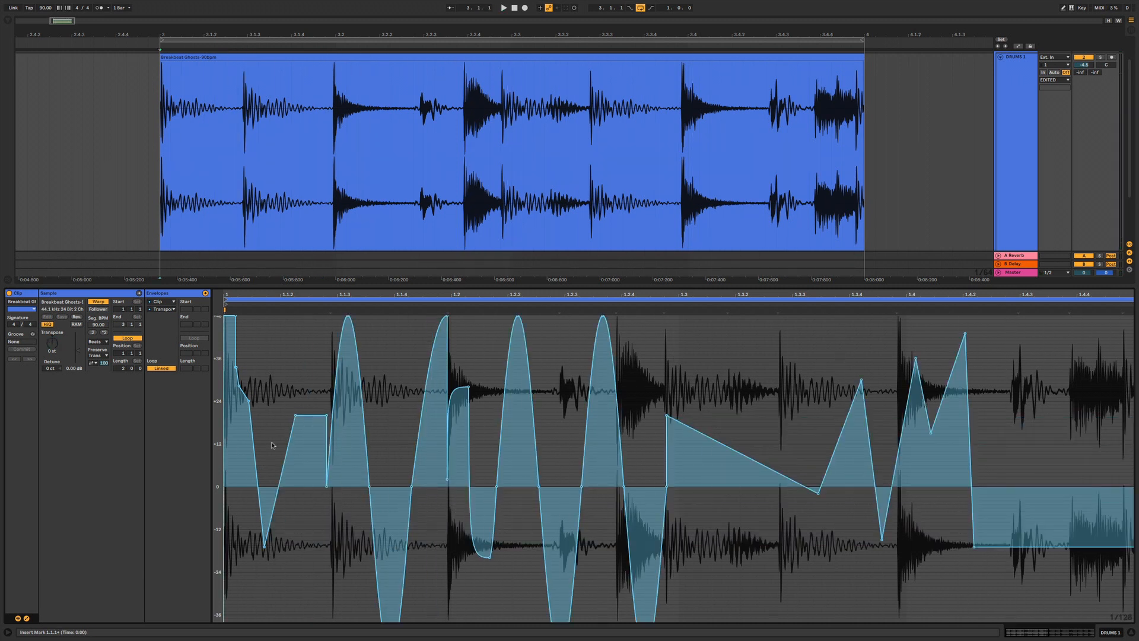
- Unlink the Transposition envelope from the clip, shorten its loop to end near 1.1.4, and play the result
click(162, 369)
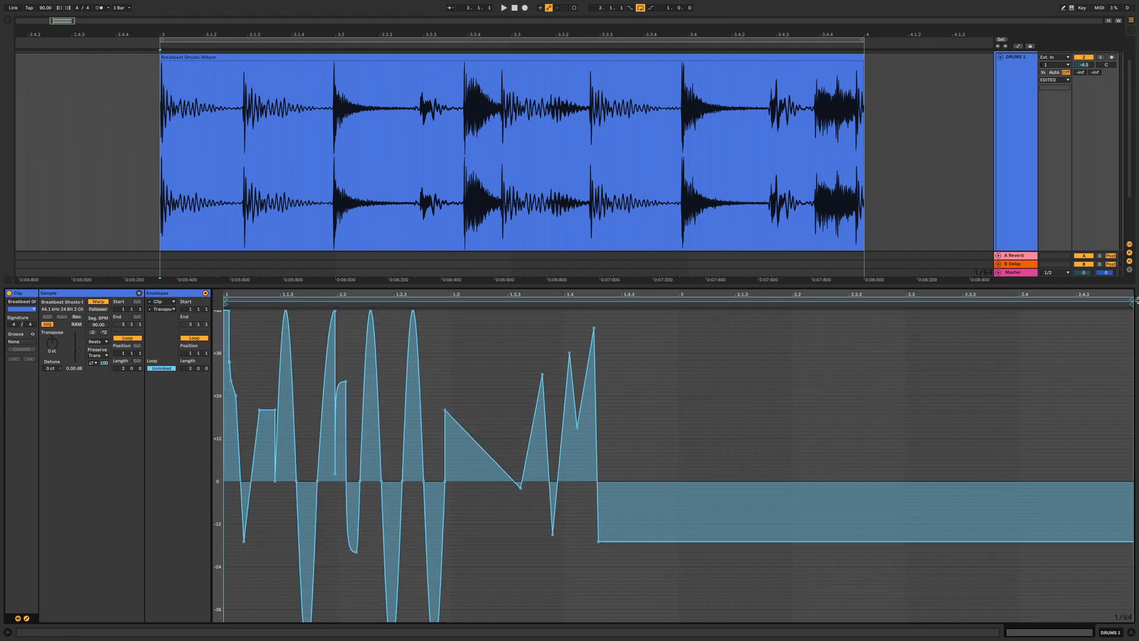
drag(1131, 301, 323, 300)
key(space)
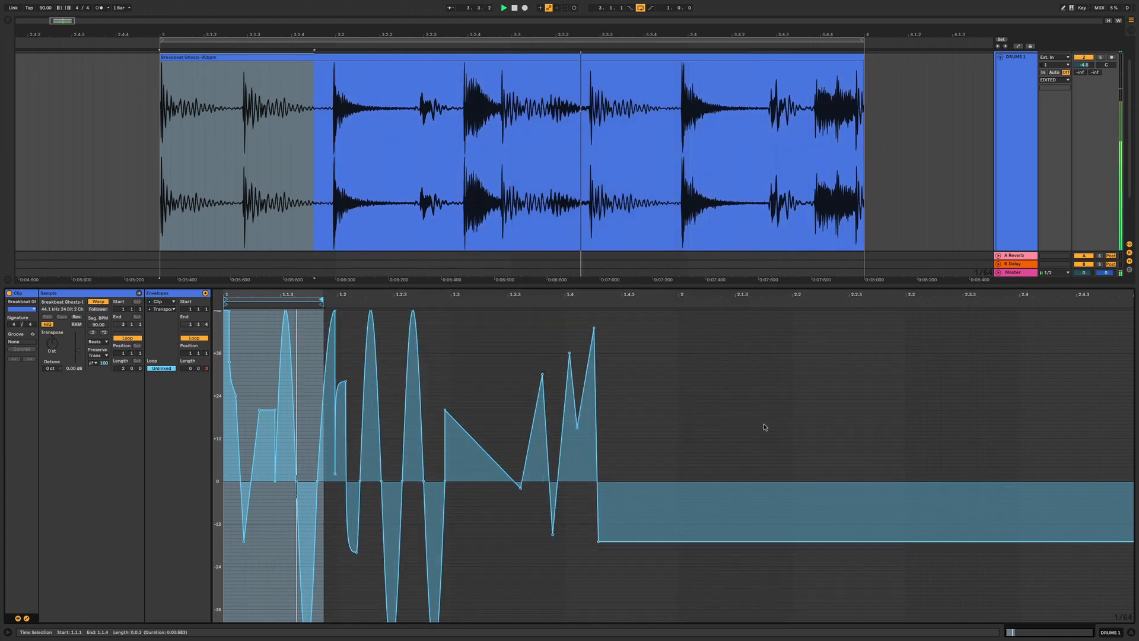
key(space)
- Select the looped part of the Transposition envelope, replace it with a single sine shape, and play the loop
click(309, 411)
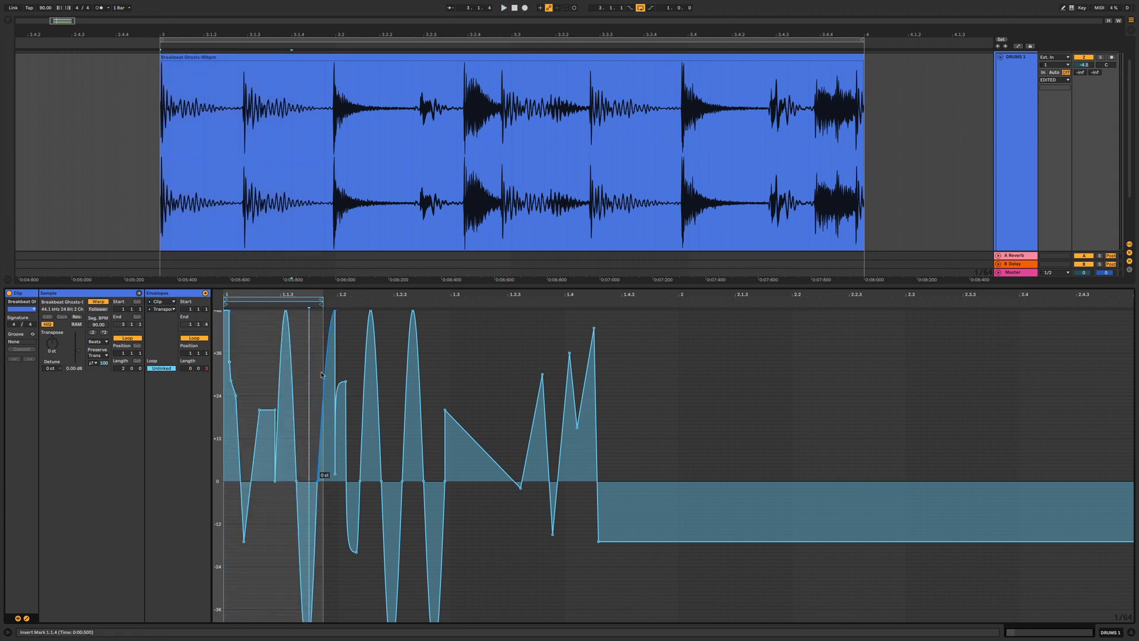
drag(323, 401, 224, 407)
right_click(247, 369)
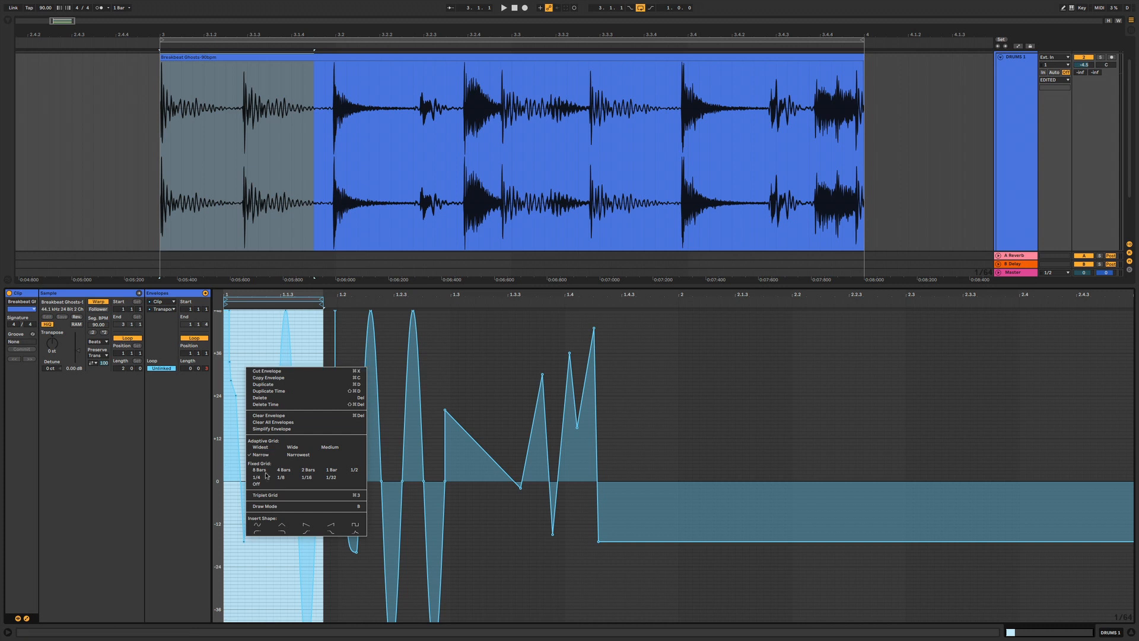
click(259, 525)
key(space)
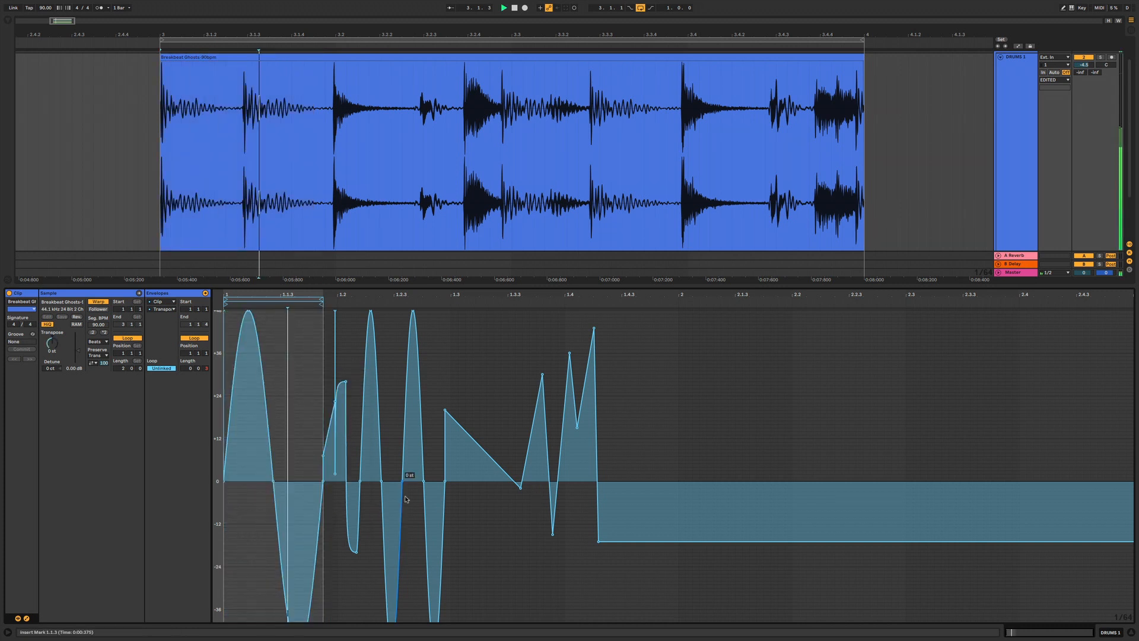
key(space)
- Unlink the Sample Offset envelope, set its loop length to one bar, and shape it into one shallow sine wave
click(164, 310)
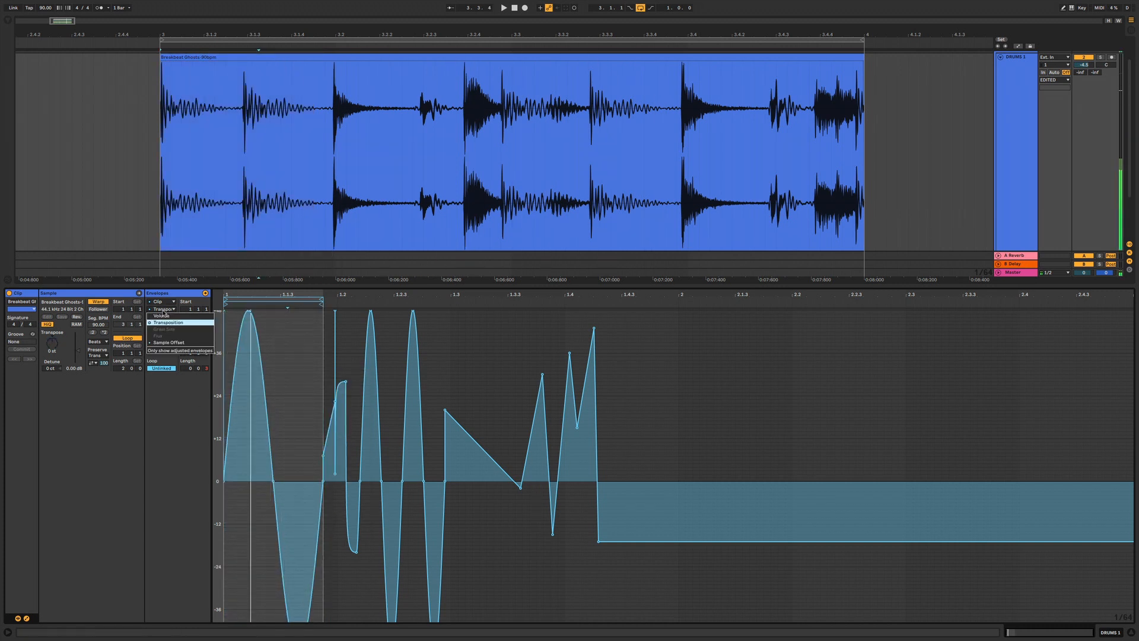
click(172, 344)
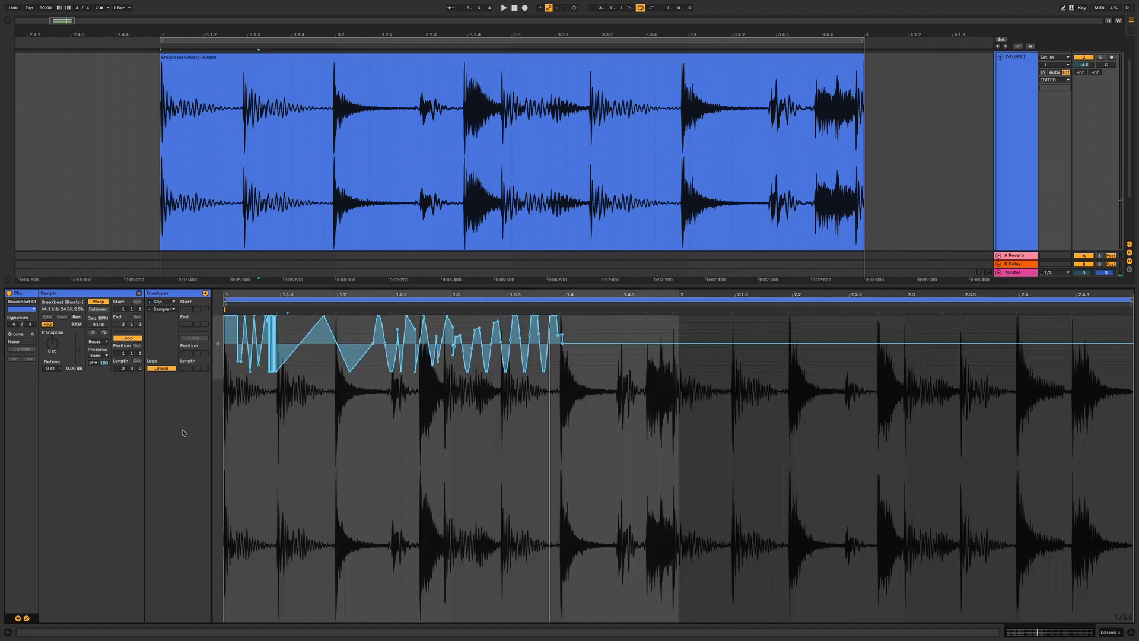
click(162, 368)
drag(1130, 303, 678, 308)
drag(451, 327, 451, 356)
key(space)
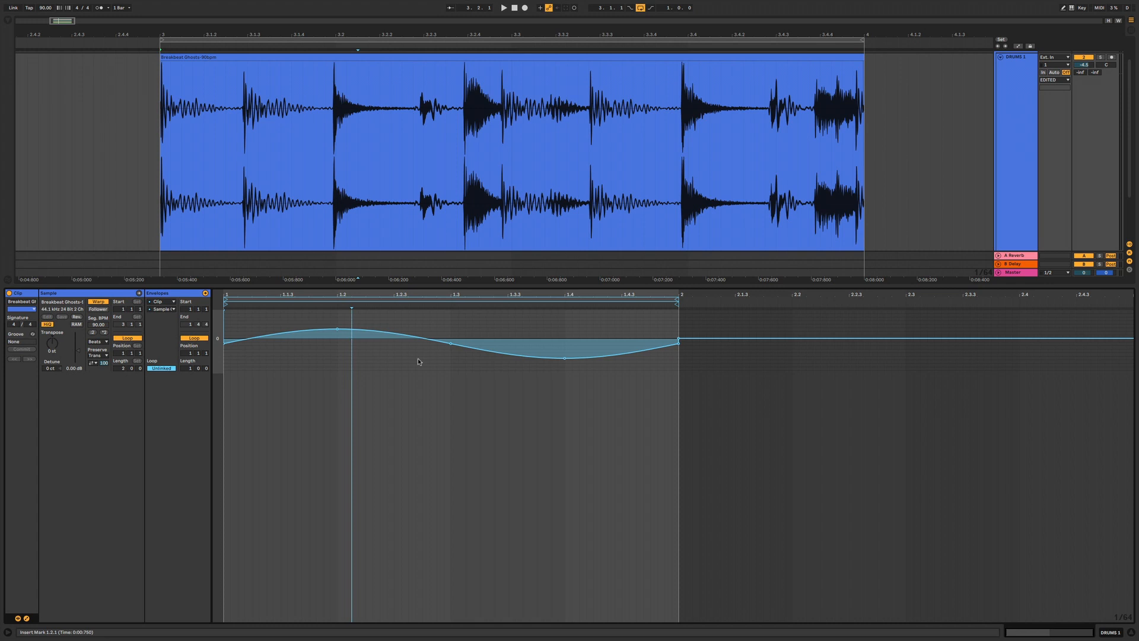
- Select a short slice of the breakbeat clip after its second hit in the arrangement and duplicate it repeatedly into a stutter
drag(246, 179, 255, 202)
key(ctrl+d)
key(ctrl+d)
key(ctrl+d)
key(ctrl+d)
key(ctrl+d)
key(ctrl+d)
- Select a short slice just before 3.3 in the breakbeat clip and duplicate it several times over the following audio
drag(478, 204, 501, 209)
key(ctrl+d)
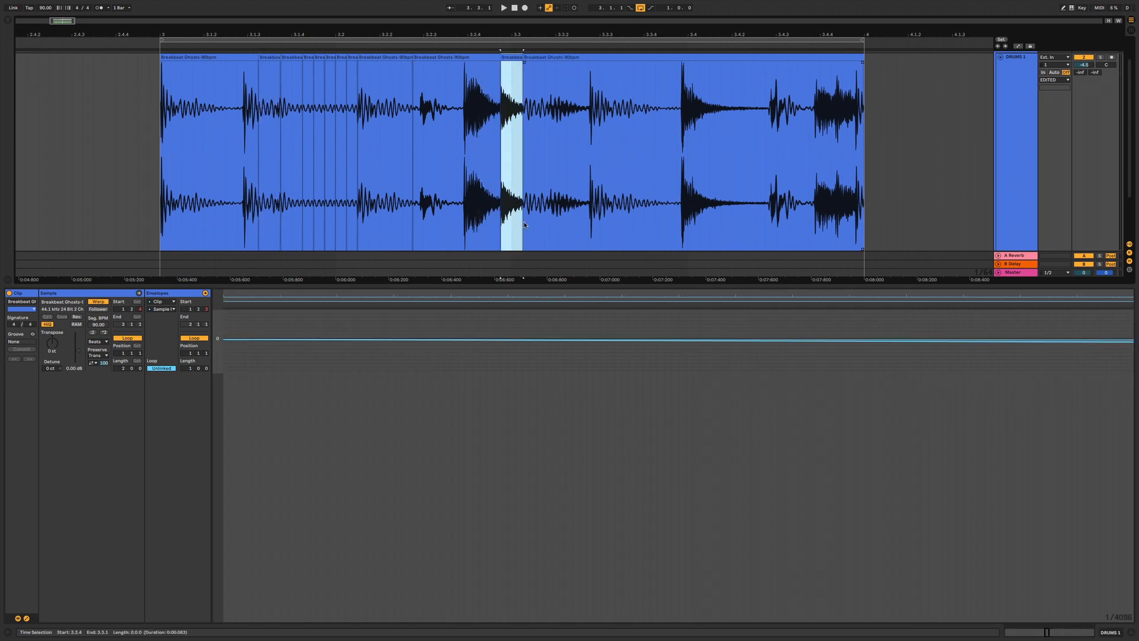
key(ctrl+d)
key(ctrl+d)
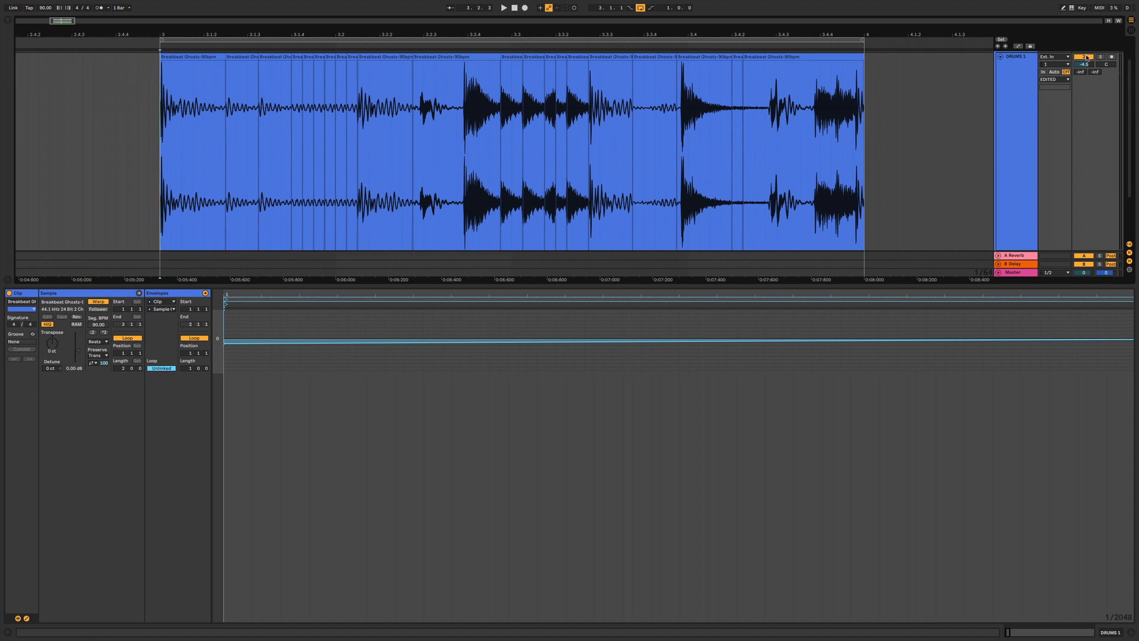
- Fold the DRUMS 1 track and compress the Jazz Break clip on DRUMS 2 to half a bar, with a copy filling the rest
click(1000, 58)
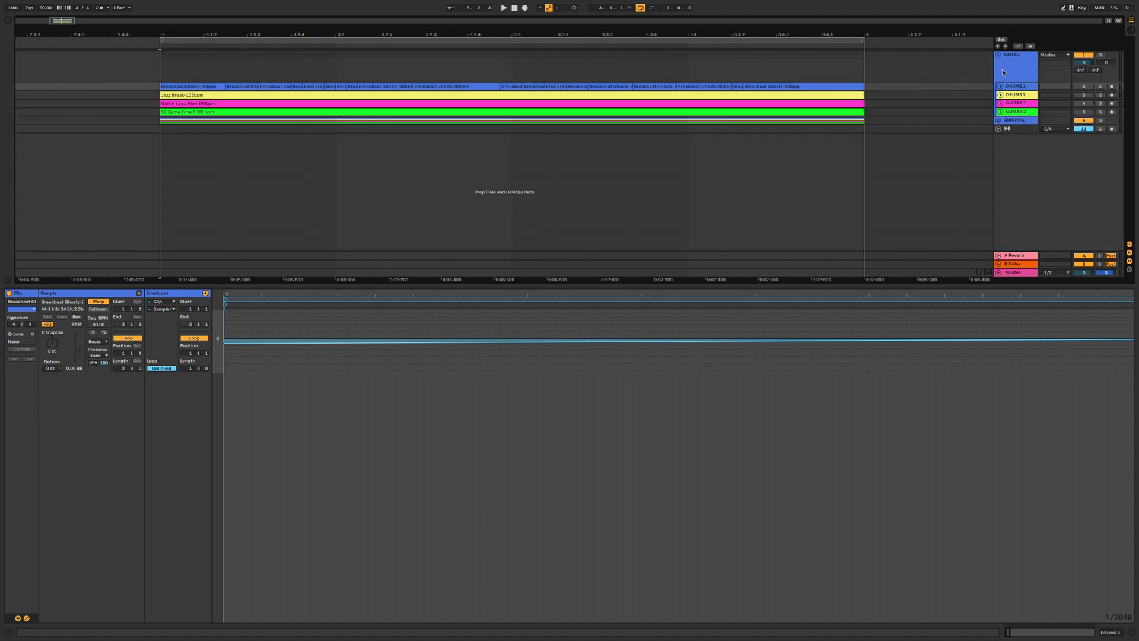
key(space)
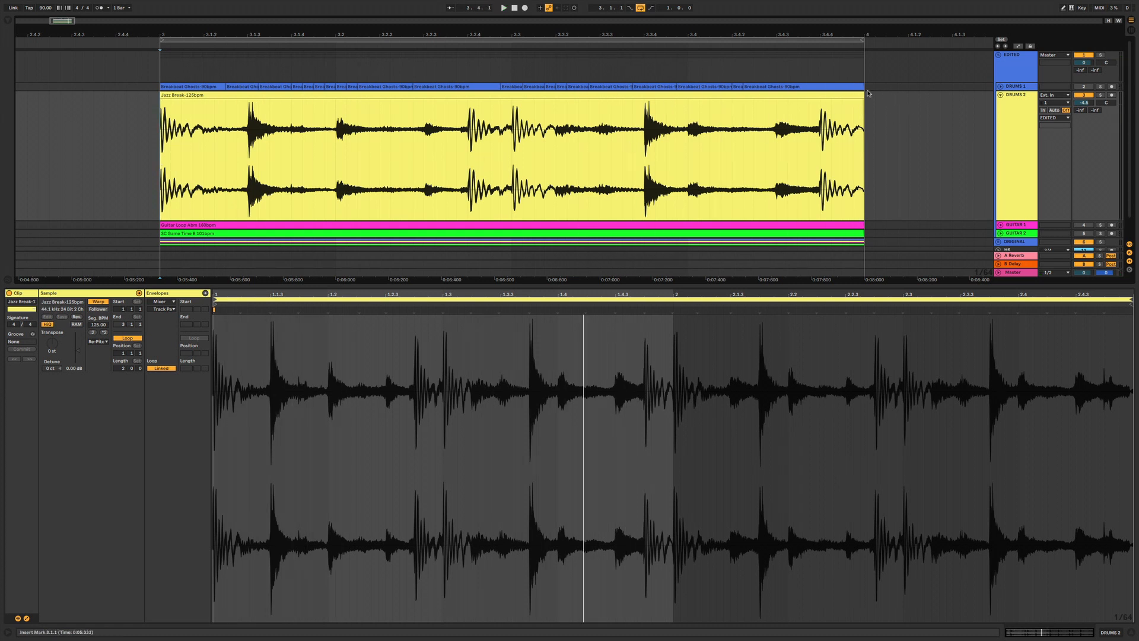
drag(861, 95, 508, 113)
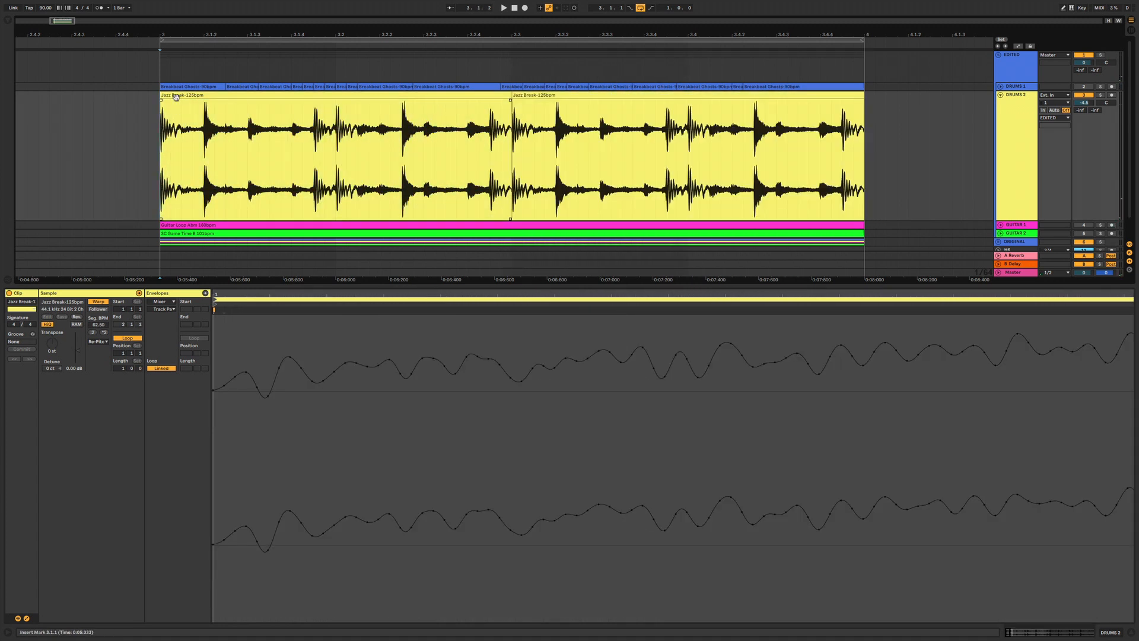
key(space)
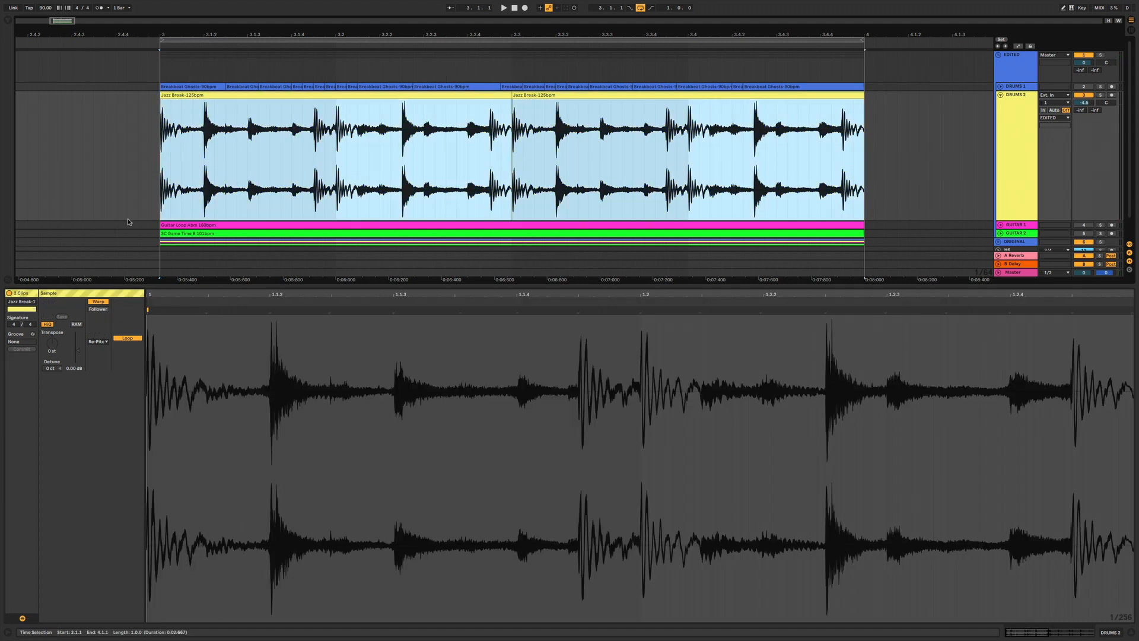
- Consolidate the two Jazz Break clips into one clip and set its warp mode to Beats
key(ctrl+j)
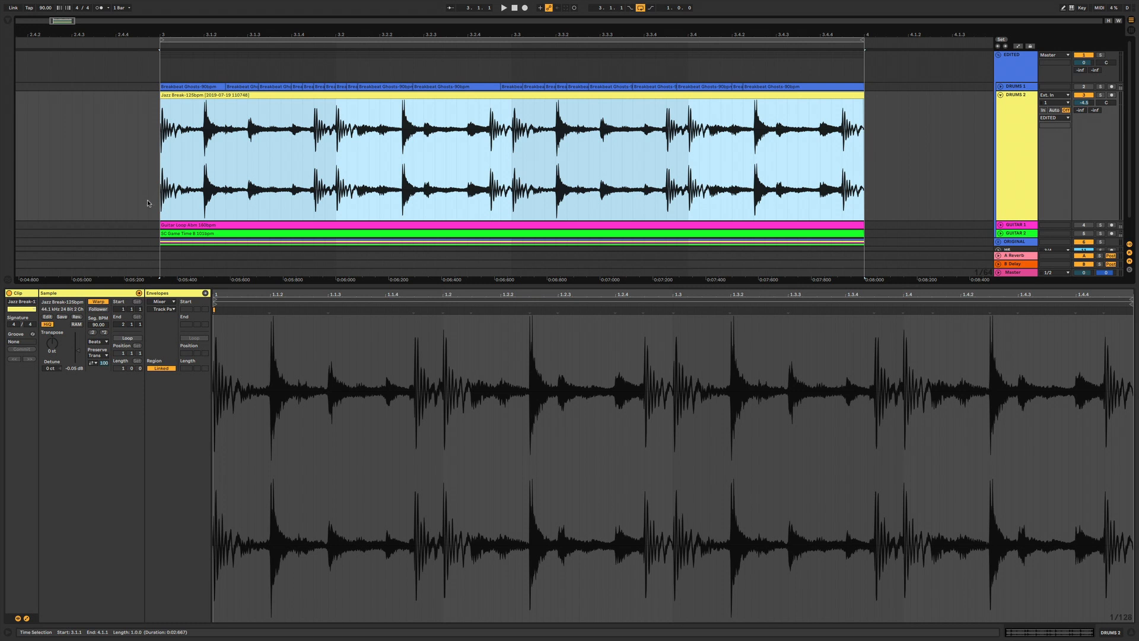
click(198, 96)
double_click(196, 97)
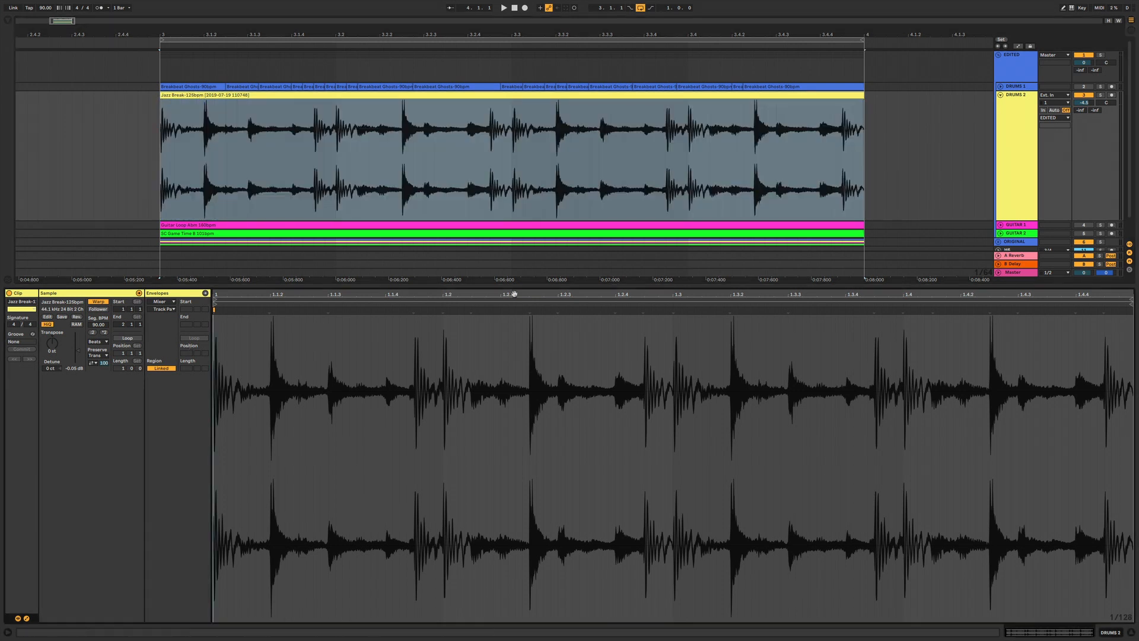
click(98, 341)
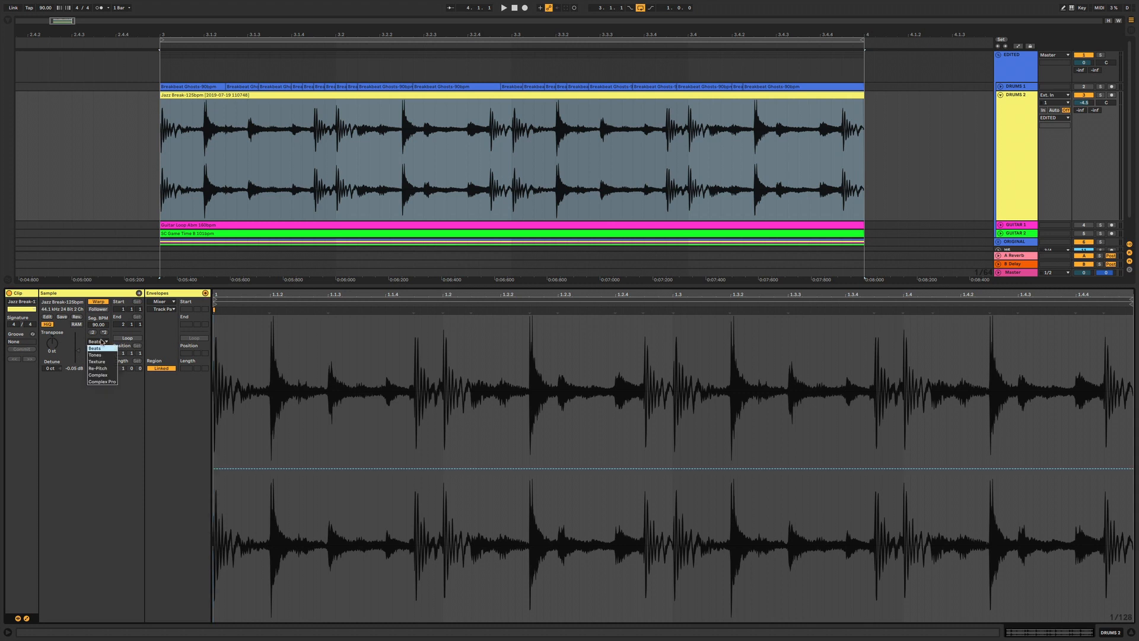
click(103, 349)
- Display the Jazz Break clip's Transposition envelope and shape it with ramps, steps, sine waves and curved drops across the bar
click(164, 302)
click(163, 309)
click(167, 310)
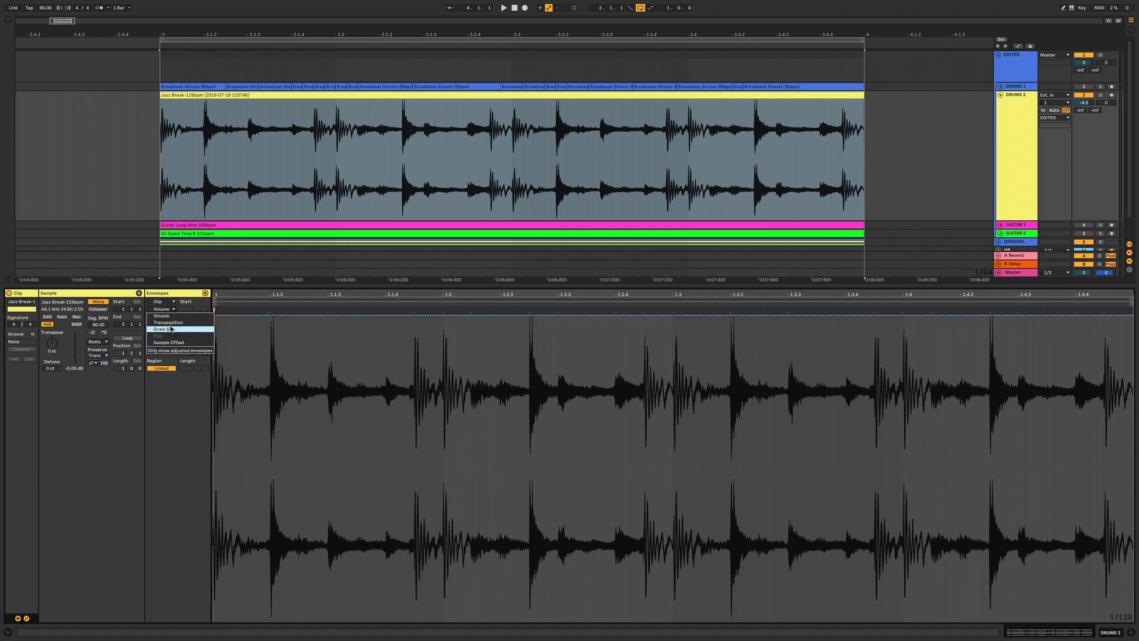
click(168, 323)
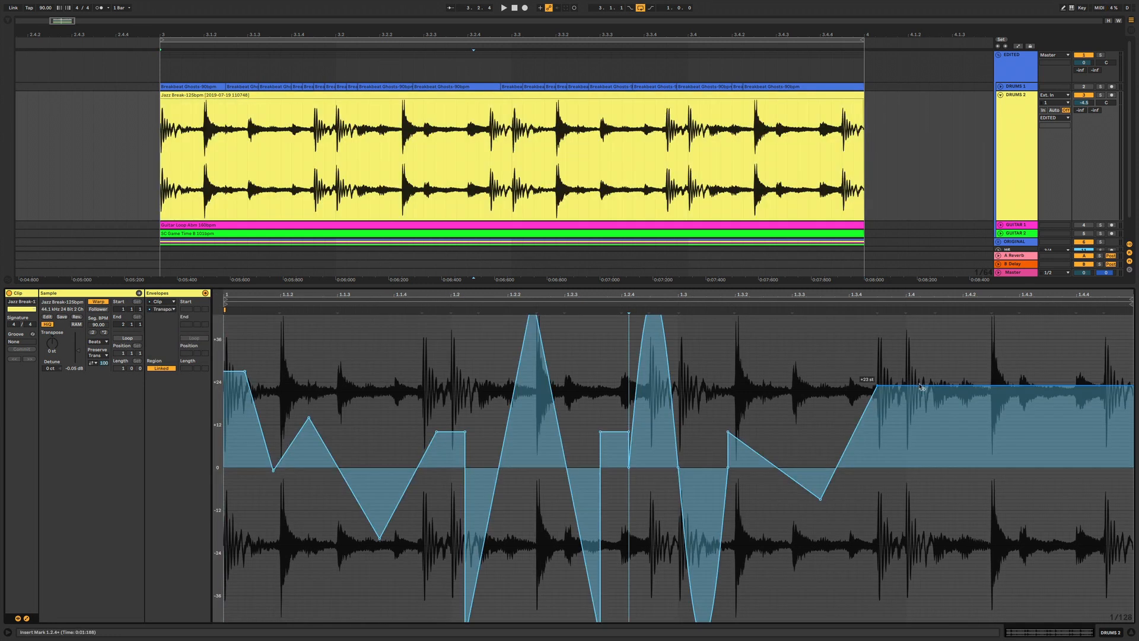
drag(941, 386, 955, 532)
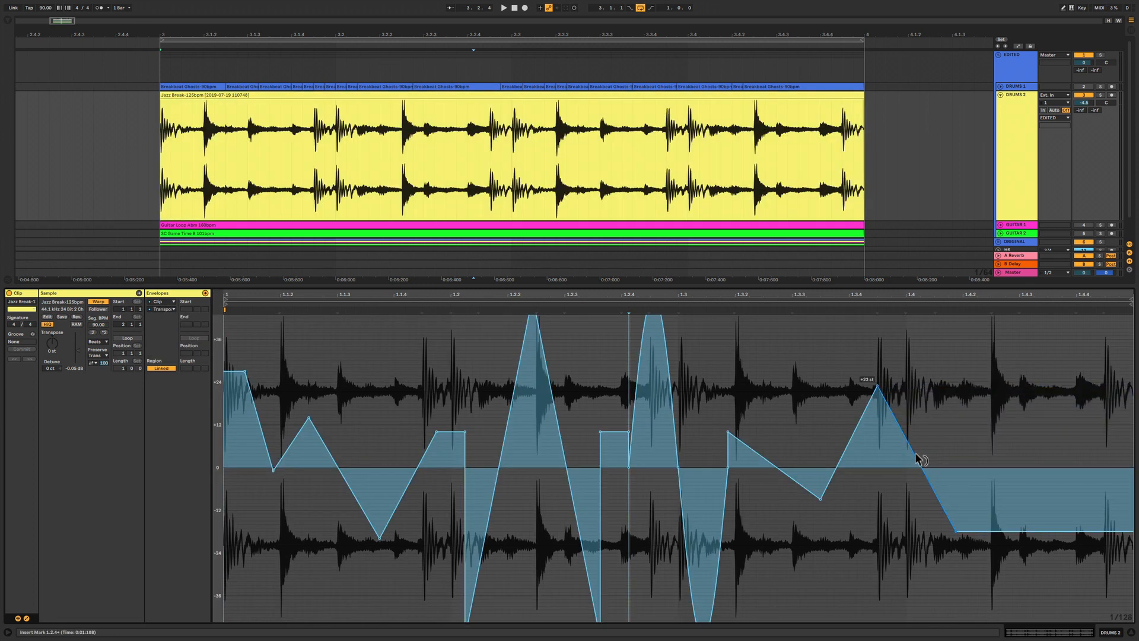
drag(922, 460, 921, 410)
drag(1020, 531, 1020, 378)
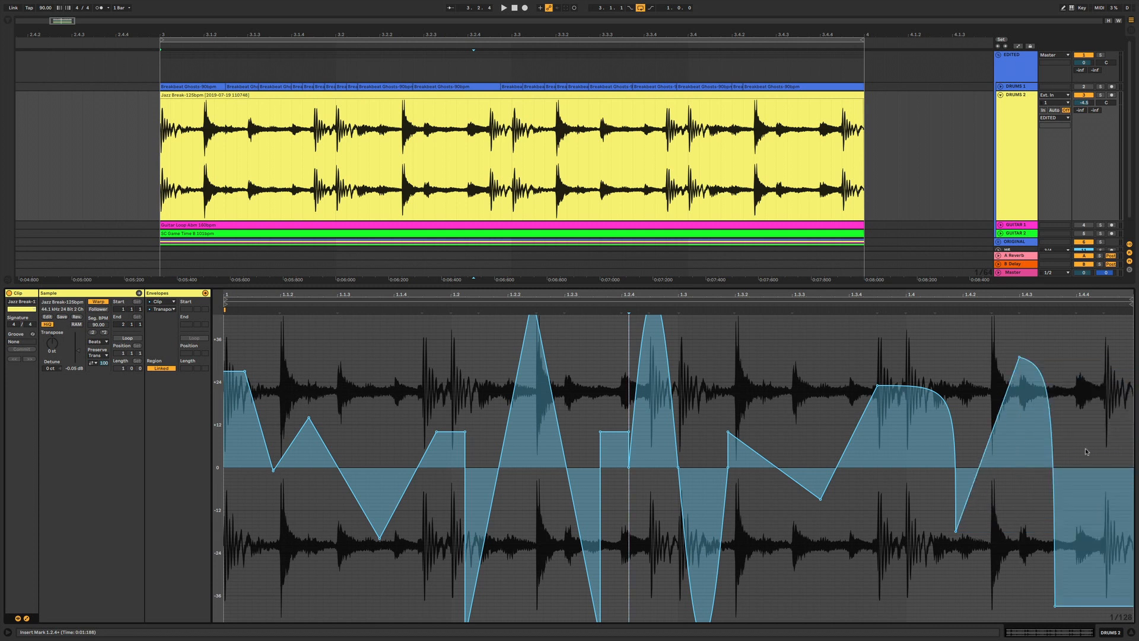
- Select most of the Transposition envelope, scale its peaks and dips down toward zero, shift it slightly, and play the loop
click(1086, 432)
key(ctrl+a)
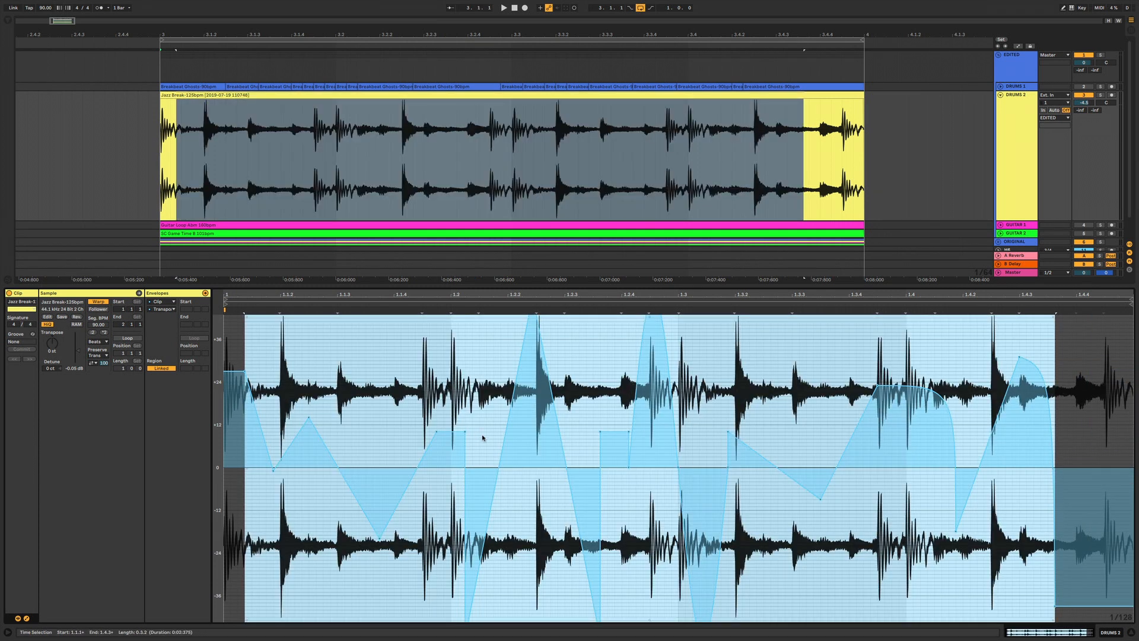
click(649, 318)
drag(650, 318, 650, 402)
drag(650, 620, 650, 576)
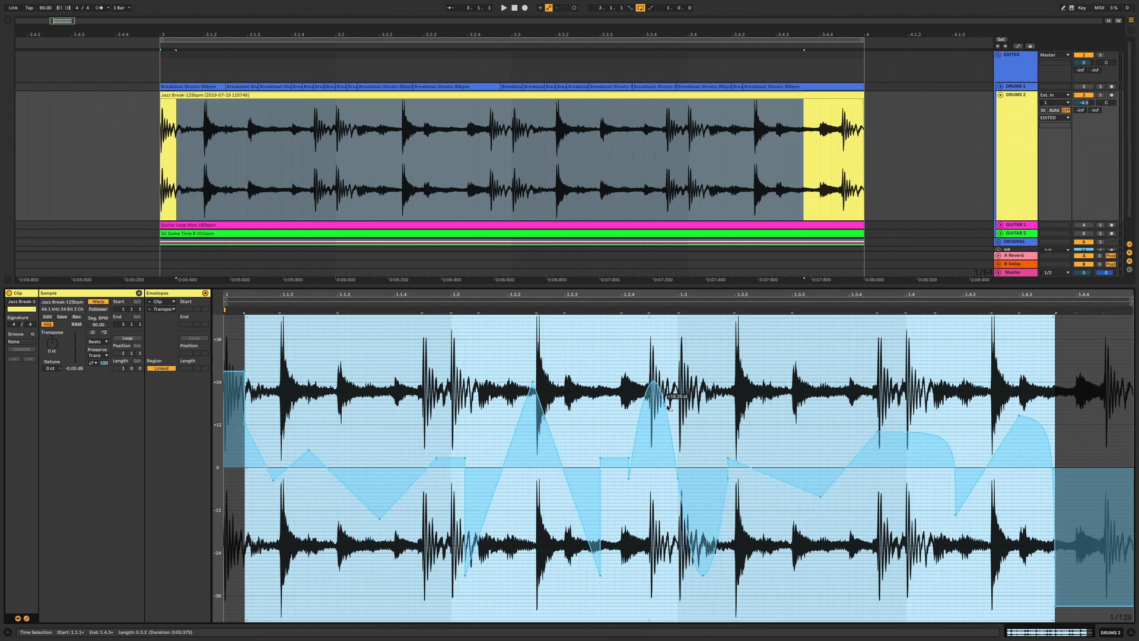
mouse_move(669, 406)
mouse_down()
mouse_move(669, 349)
mouse_move(669, 407)
mouse_up()
click(698, 430)
key(space)
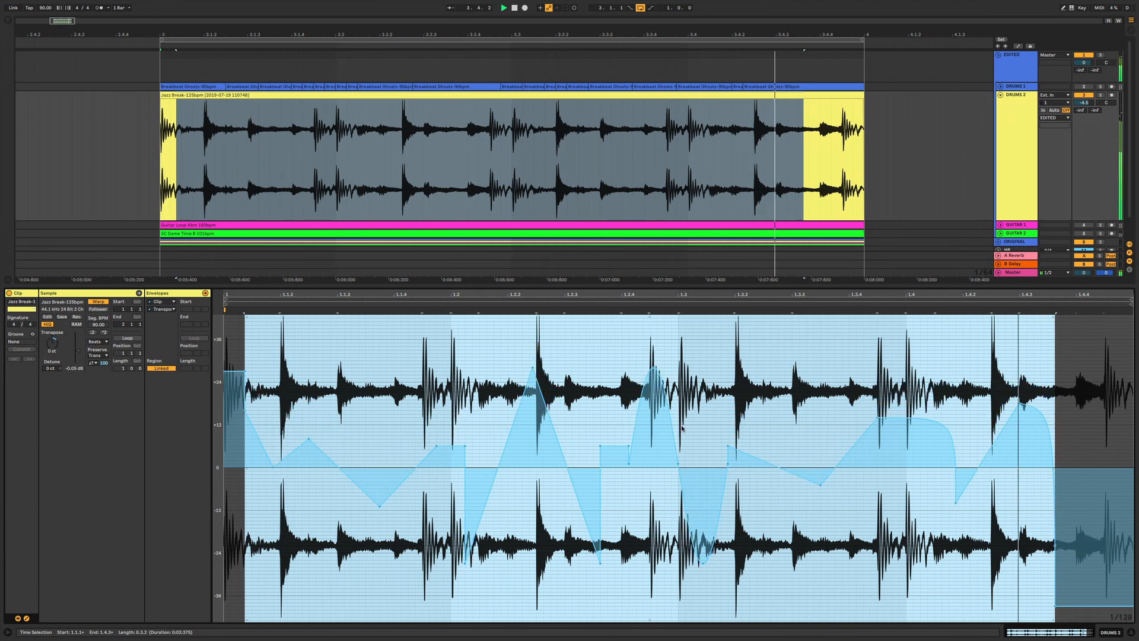
key(space)
- Switch the Jazz Break clip to its Sample Offset envelope and pull the line down just before 1.1.2
click(162, 310)
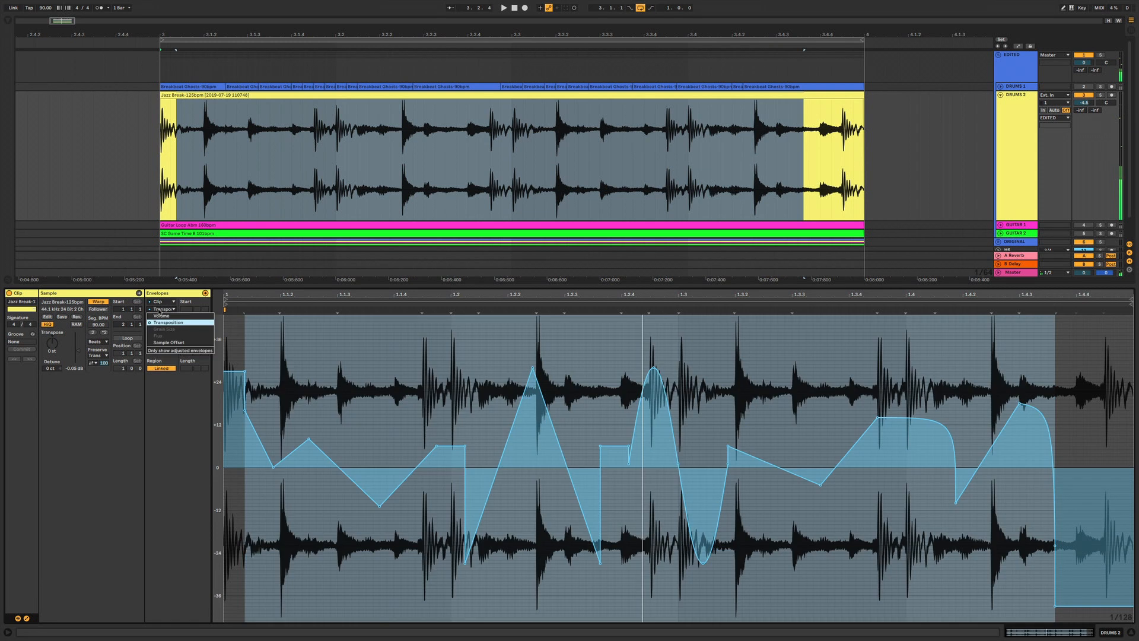
click(169, 343)
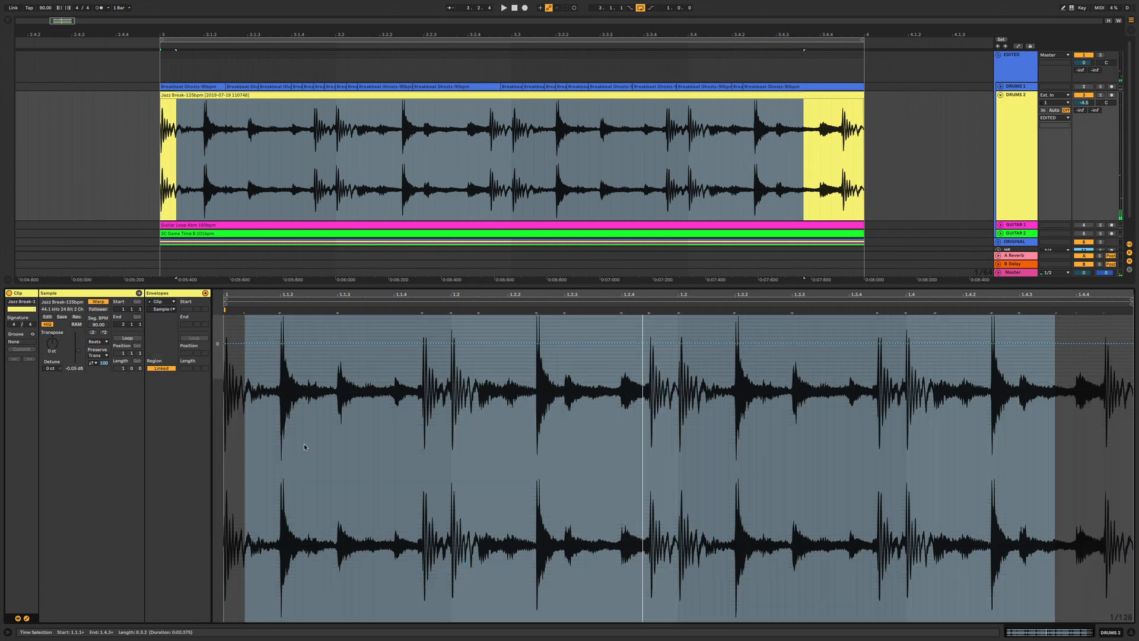
click(261, 344)
drag(272, 344, 273, 362)
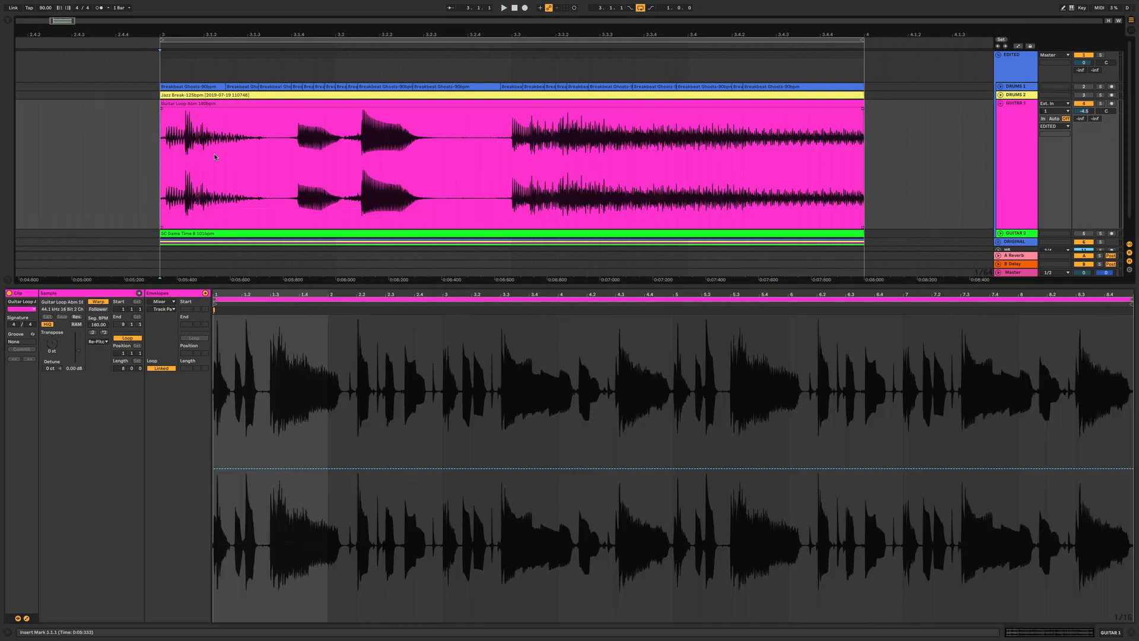
- Set the guitar loop's warp mode to Texture on GUITAR 1, with a grain size of 55.02 and a slightly higher flux
key(space)
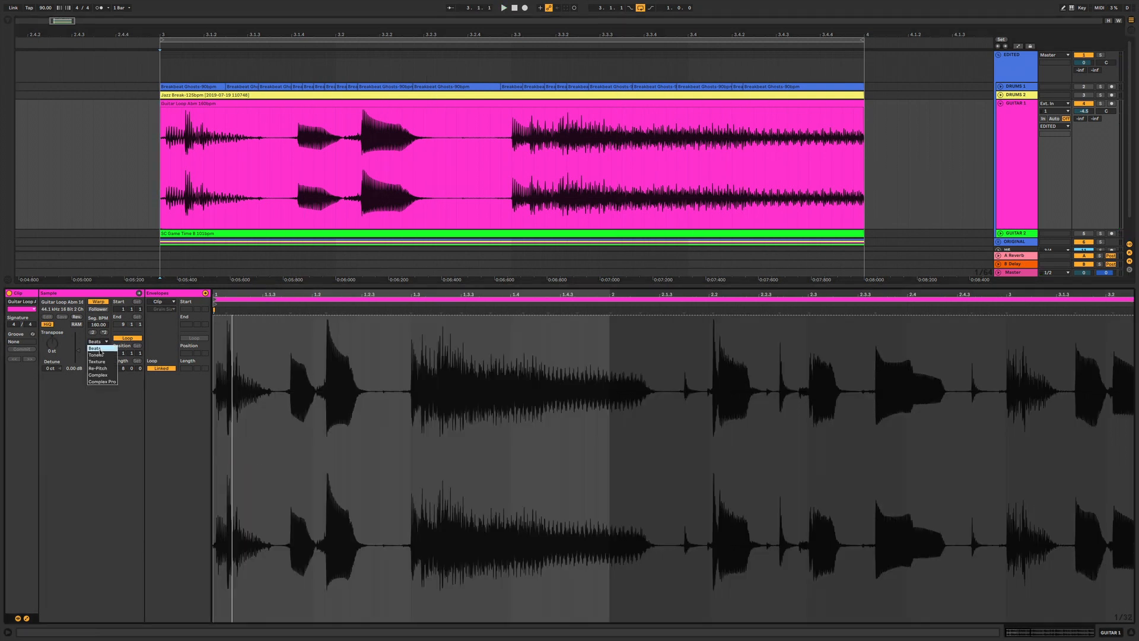
click(96, 361)
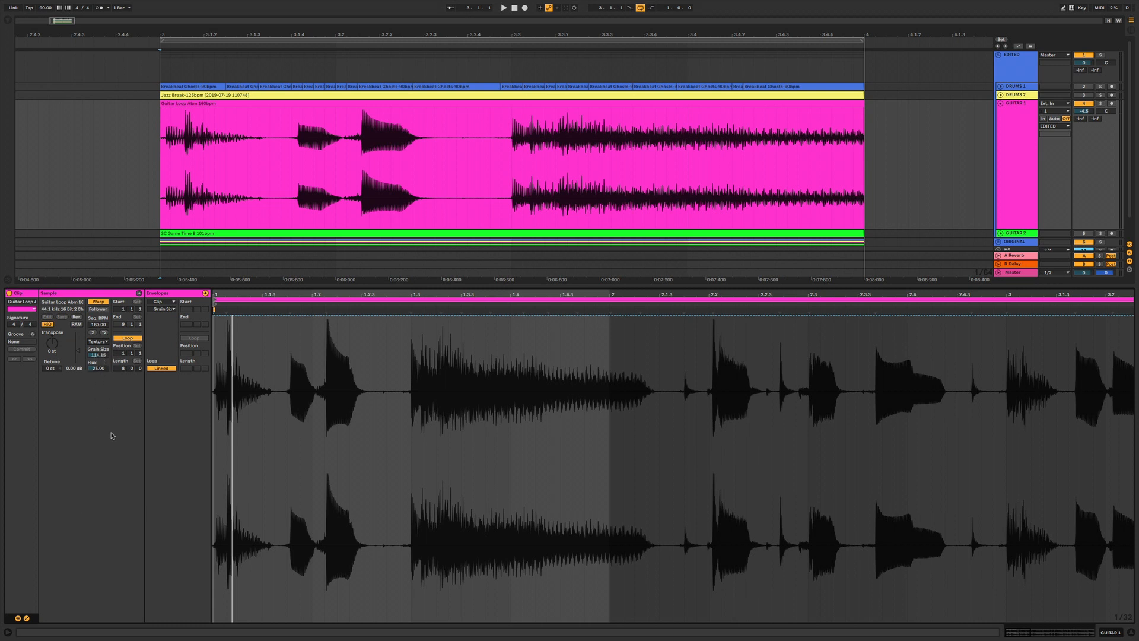
key(space)
drag(102, 355, 102, 378)
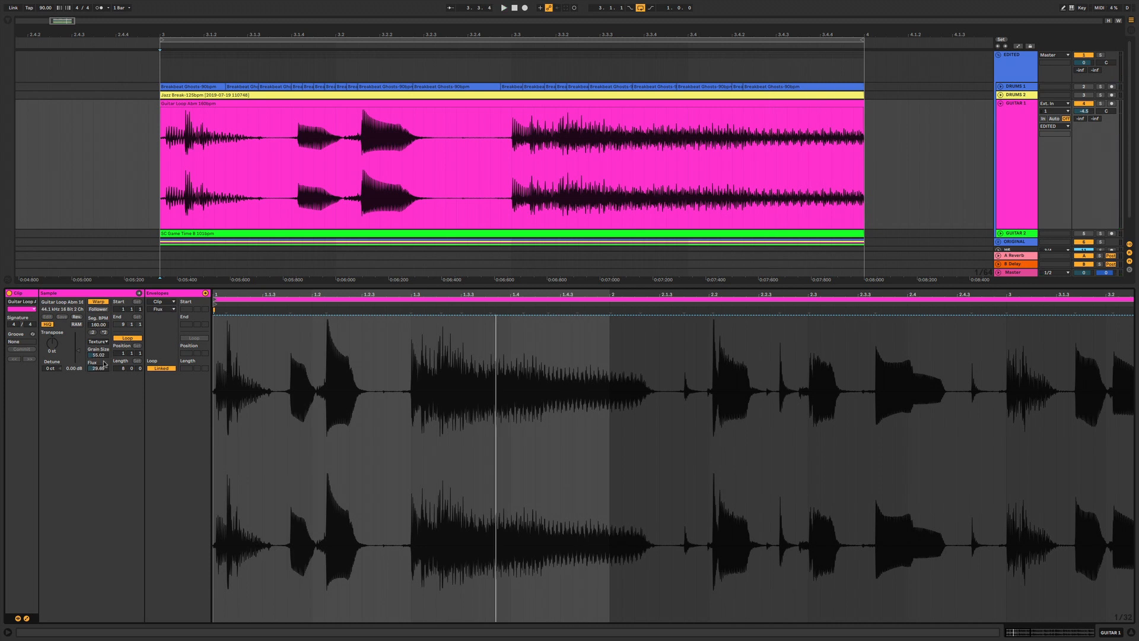
- Display the guitar clip's Grain Size envelope and draw a tall spike before its second hit
click(160, 302)
click(162, 303)
click(166, 309)
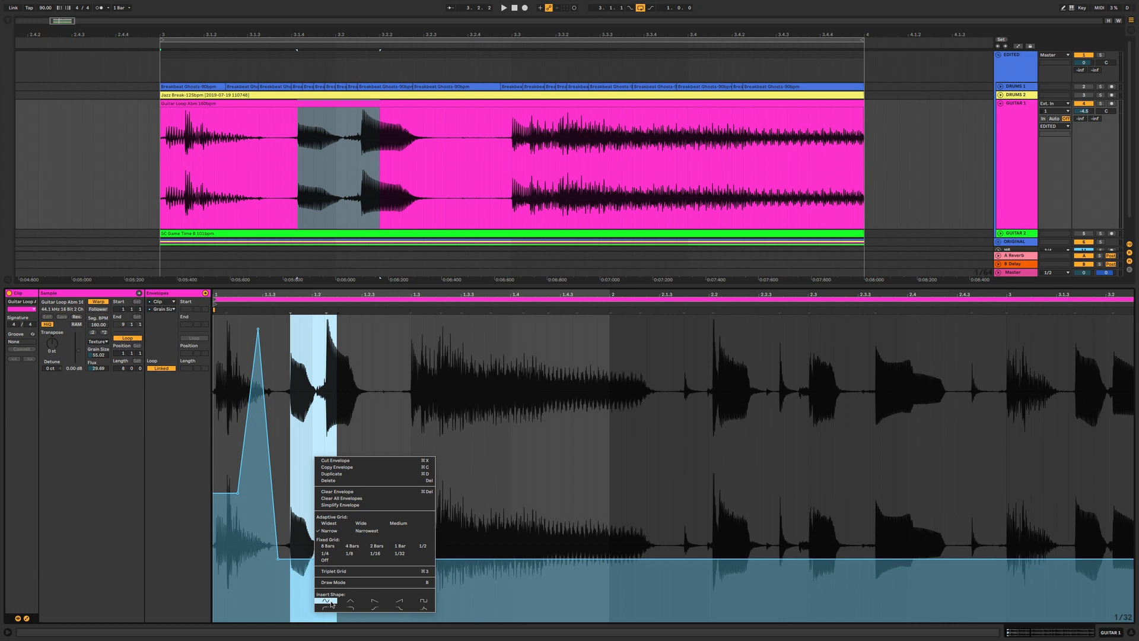
- Insert a sine shape around beat 1.2 of the Grain Size envelope, continue with ramps and curves to bar 2, and play
click(325, 602)
click(359, 458)
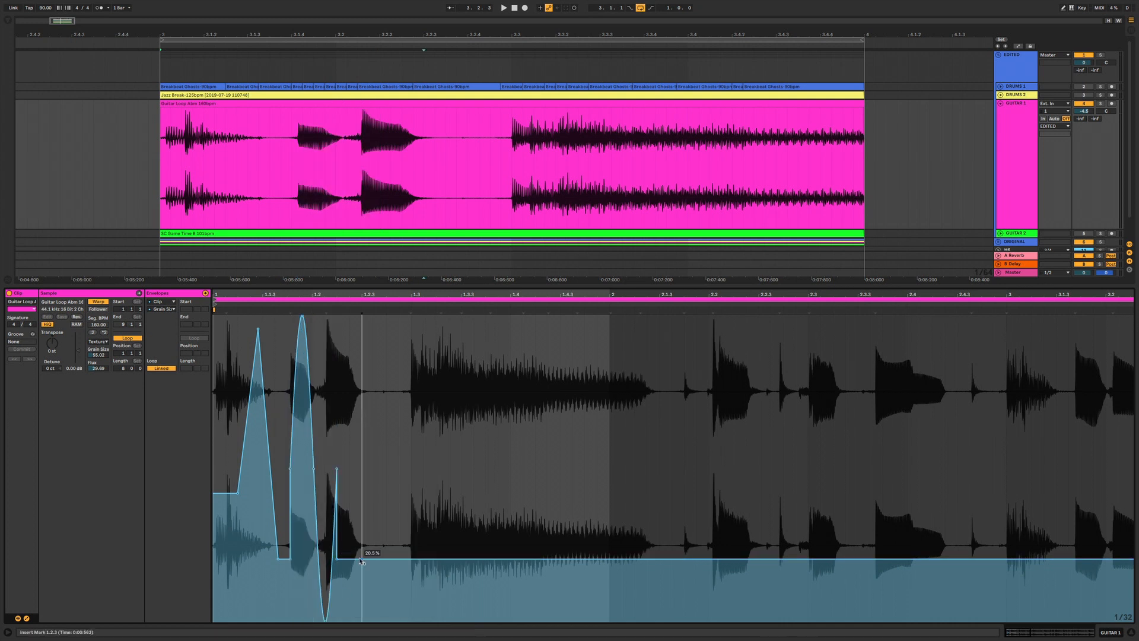
key(ctrl+v)
key(space)
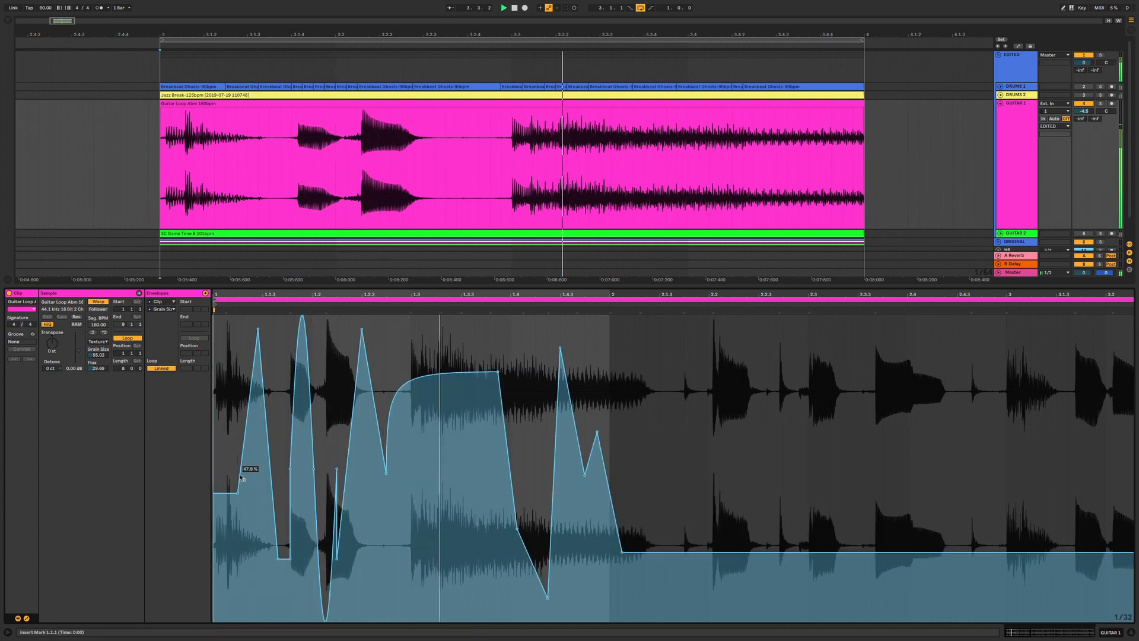
- Insert an envelope shape into a short span at 1.3.3 of the Grain Size envelope, repeat it three times, and play
drag(461, 442, 479, 442)
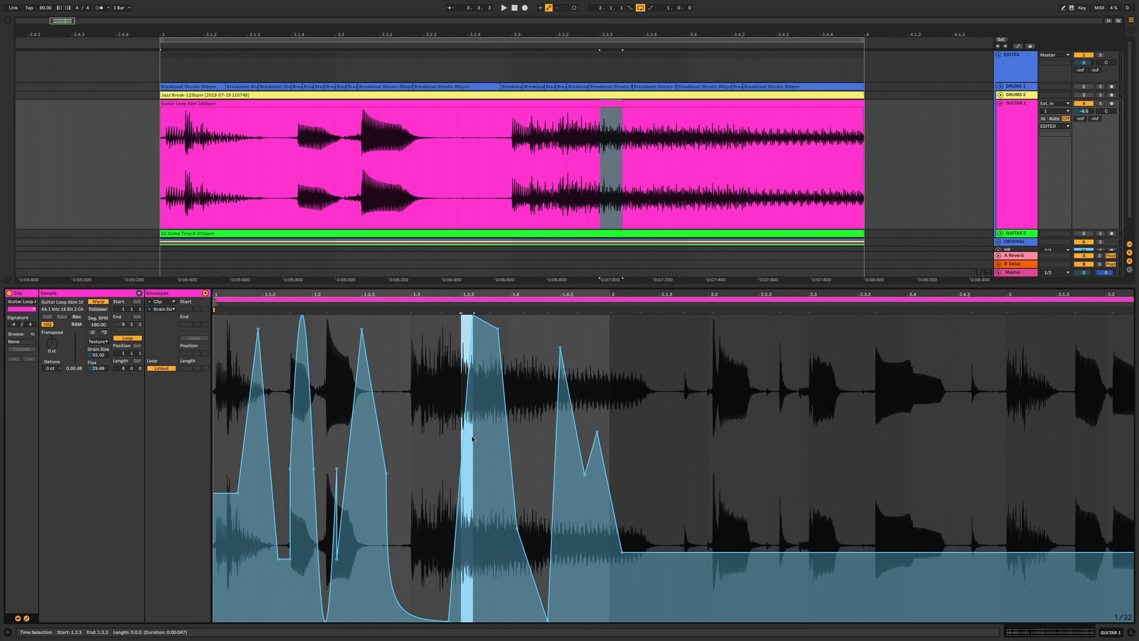
right_click(475, 438)
click(482, 592)
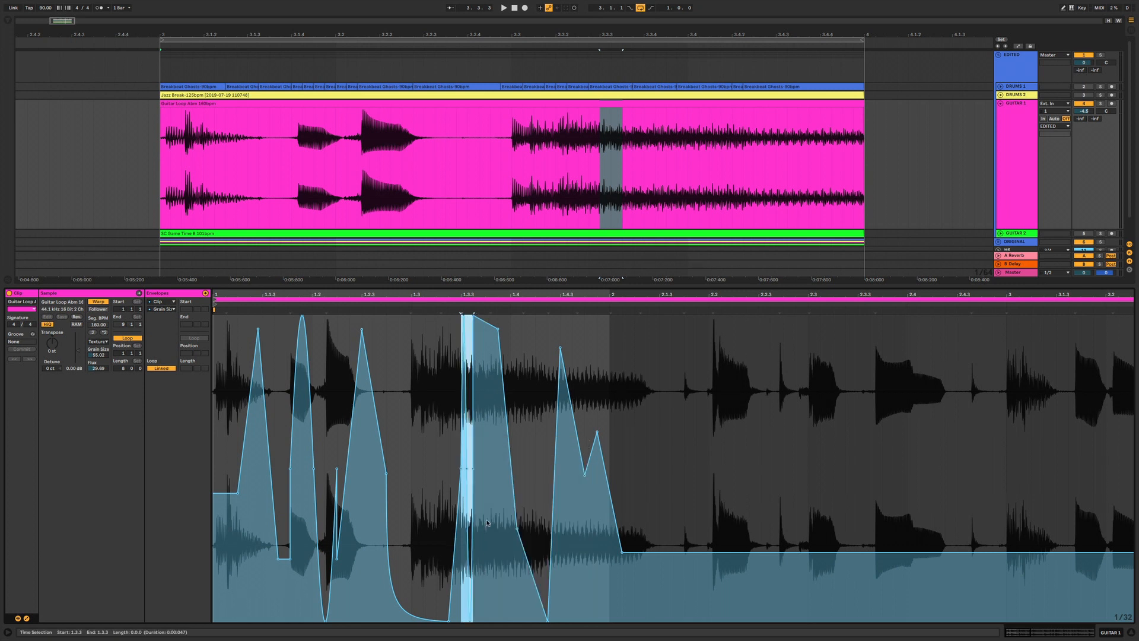
key(ctrl+d)
key(ctrl+d)
key(ctrl+d)
key(space)
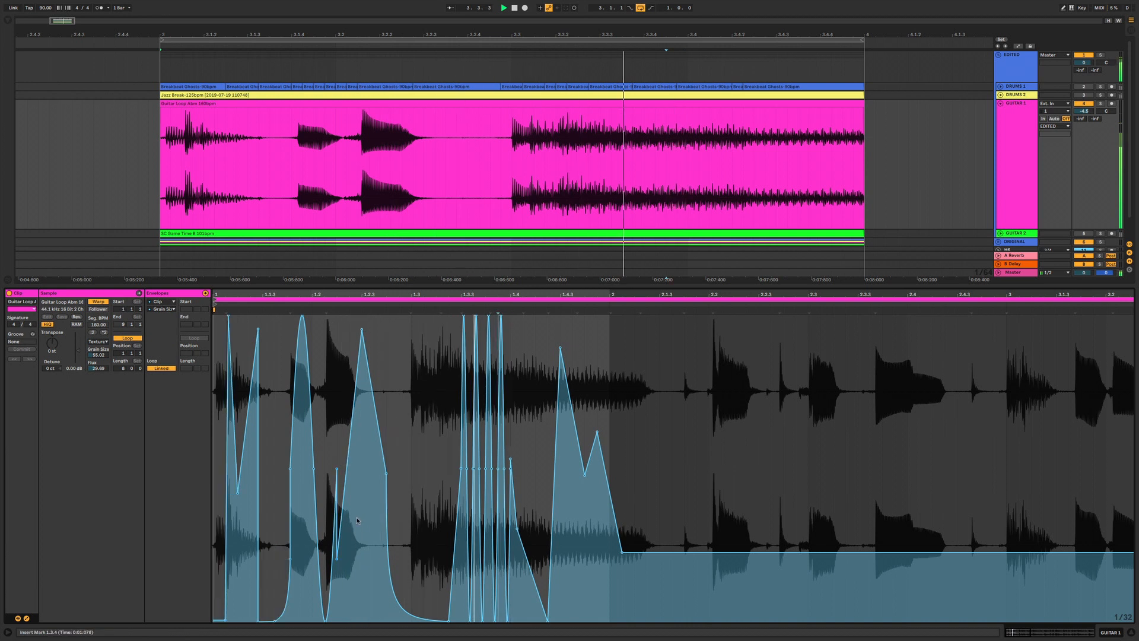
- Copy the Grain Size envelope's shapes from 1.1.1 to 1.4.1 into the guitar clip's Flux envelope
click(164, 309)
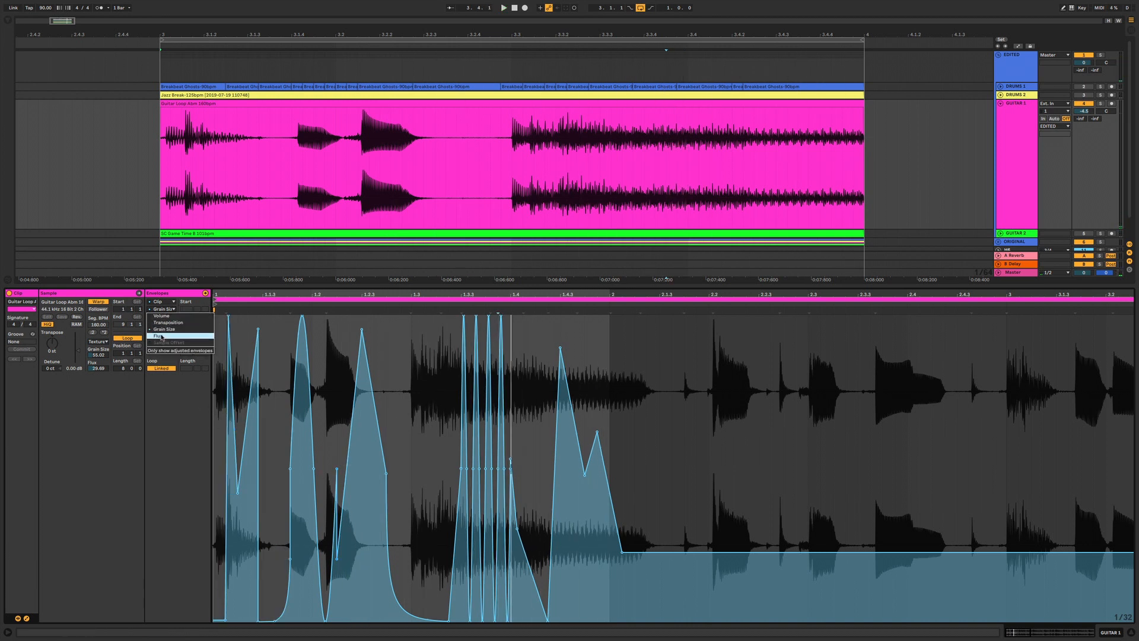
click(162, 337)
drag(237, 315, 240, 381)
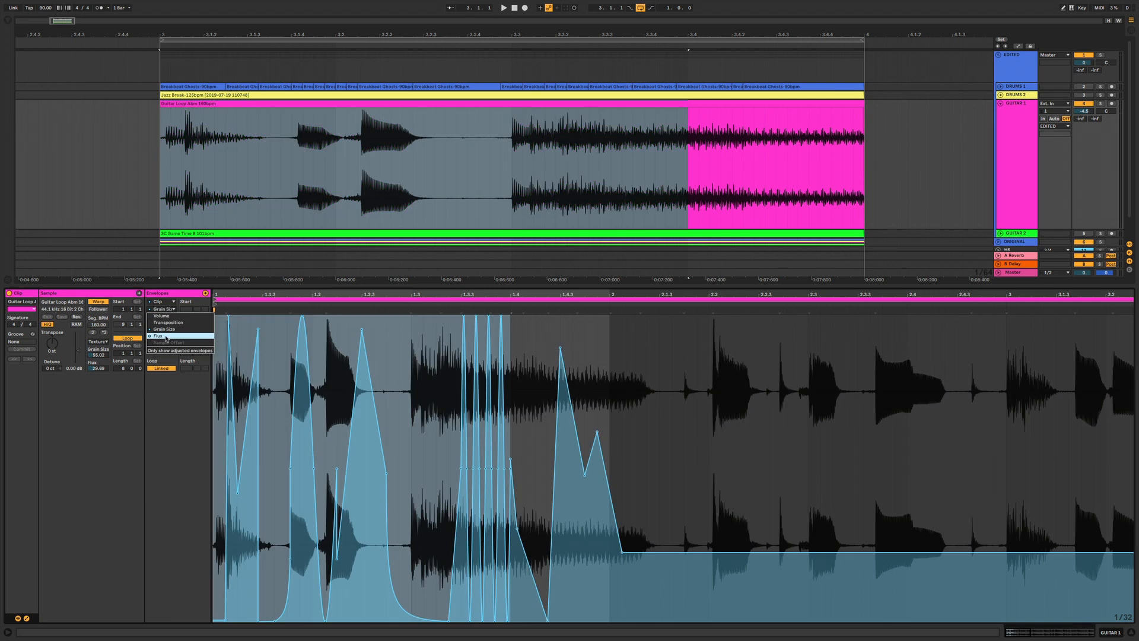
click(162, 337)
click(215, 353)
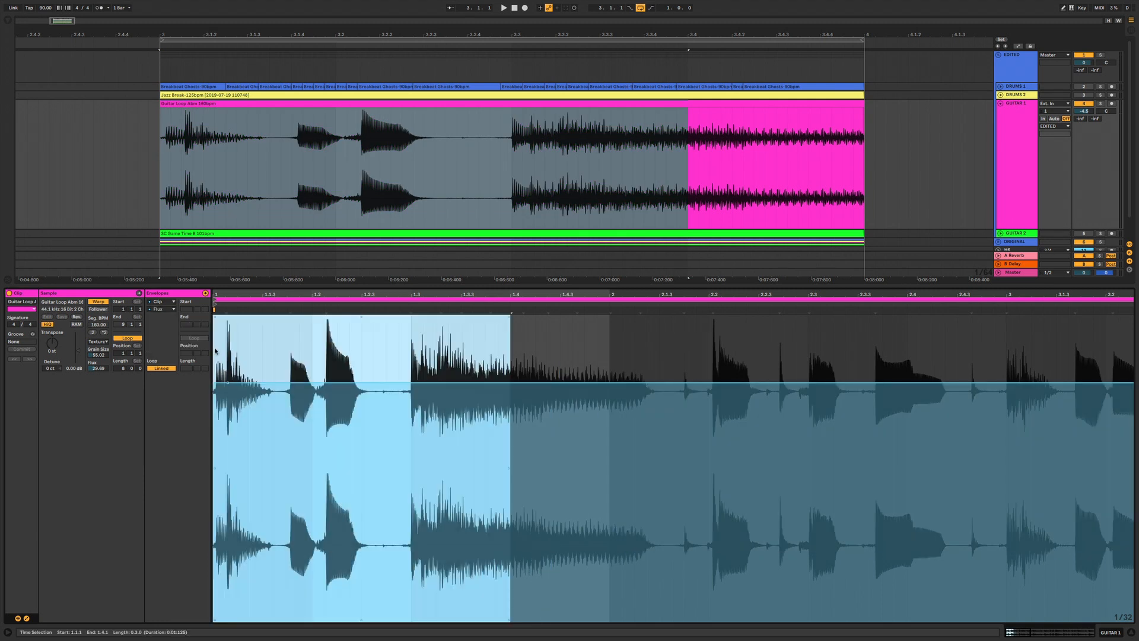
drag(215, 353, 510, 356)
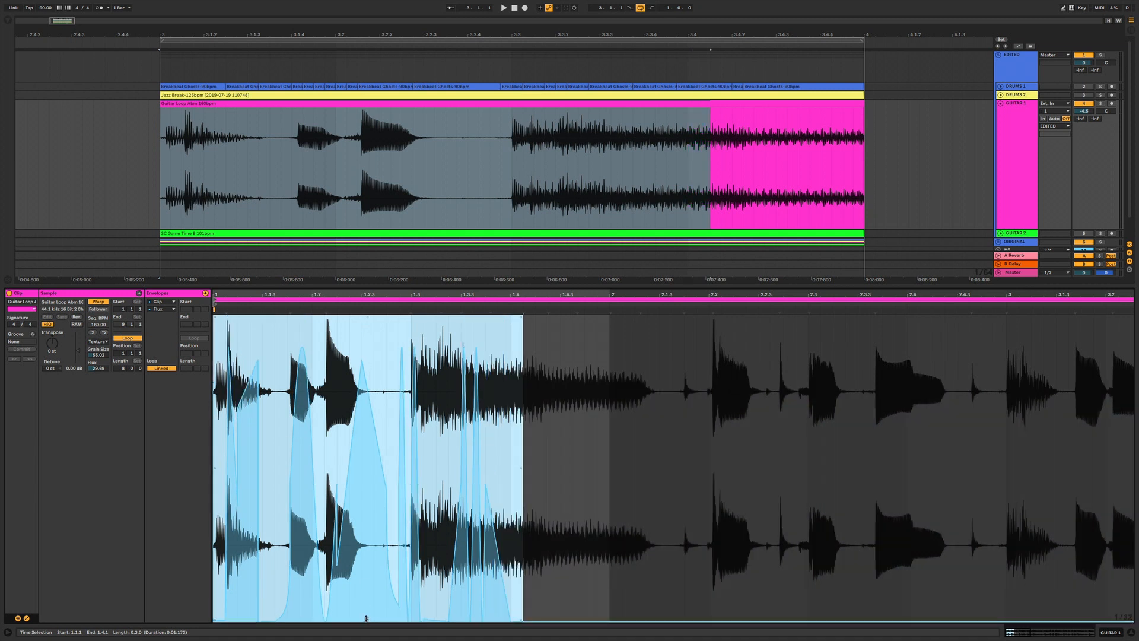
- Raise the floor of the Flux envelope's shapes, play the result, and pull down points around beats 1.2 and 1.3
drag(364, 620, 363, 597)
key(space)
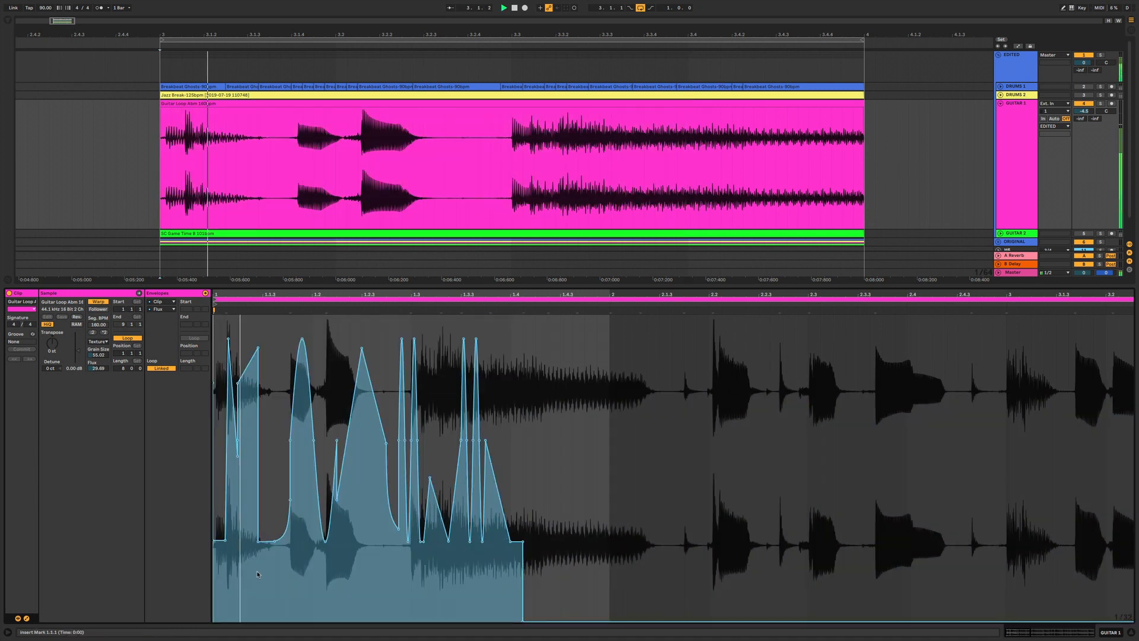
drag(325, 541, 314, 620)
drag(362, 349, 449, 588)
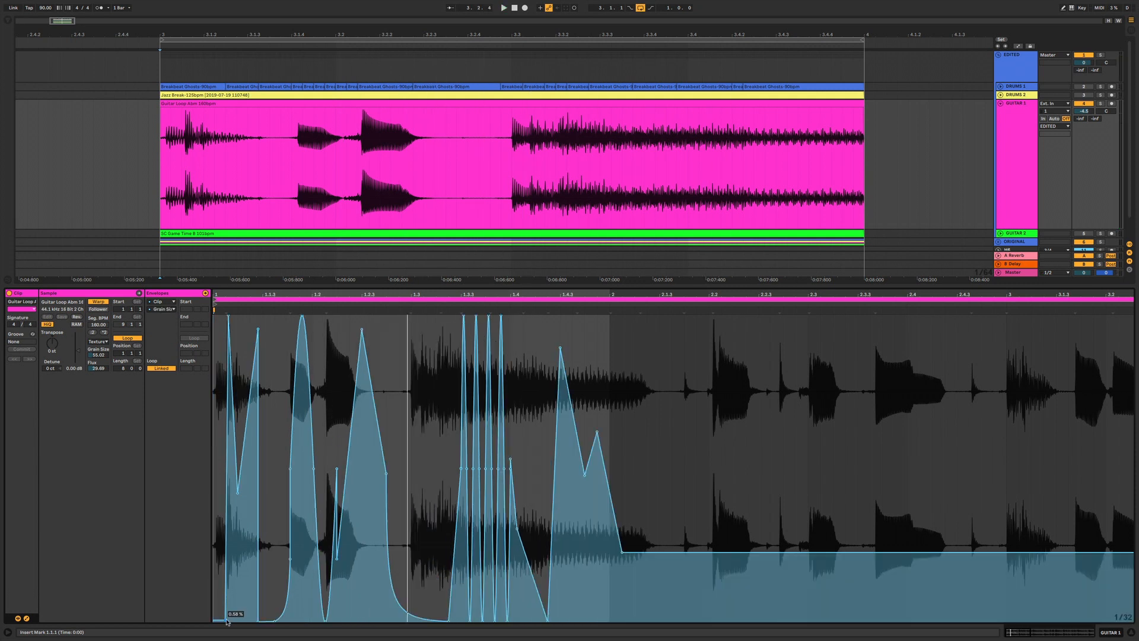
- Replace the Grain Size envelope's shapes before bar 2 with one straight ramp rising from zero to 100%, and play
drag(226, 621, 610, 316)
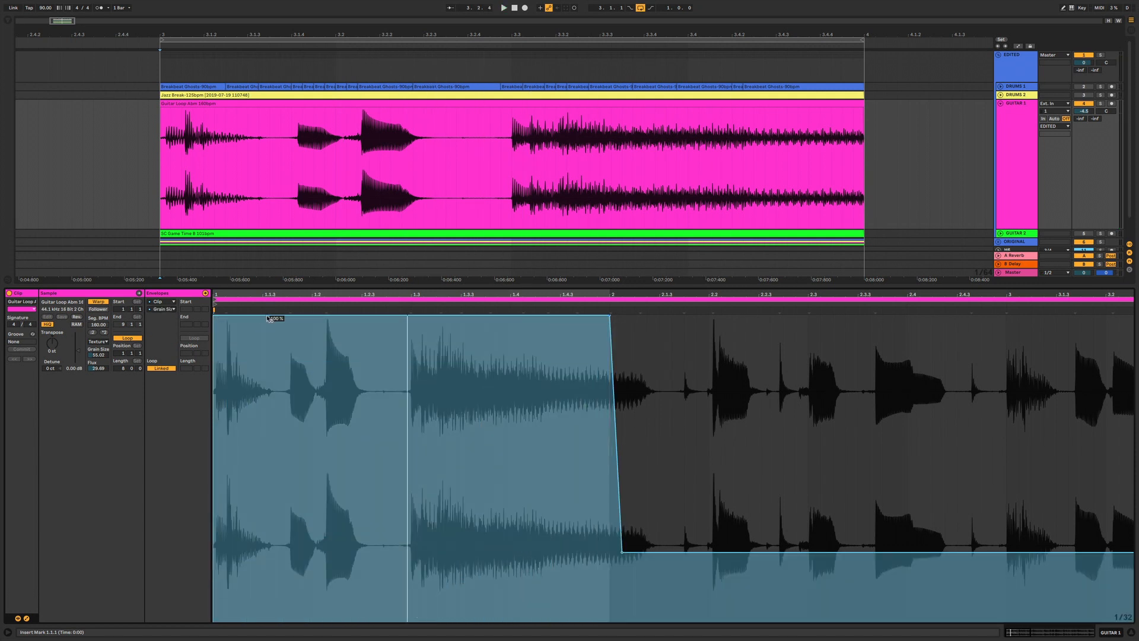
drag(213, 315, 214, 620)
key(space)
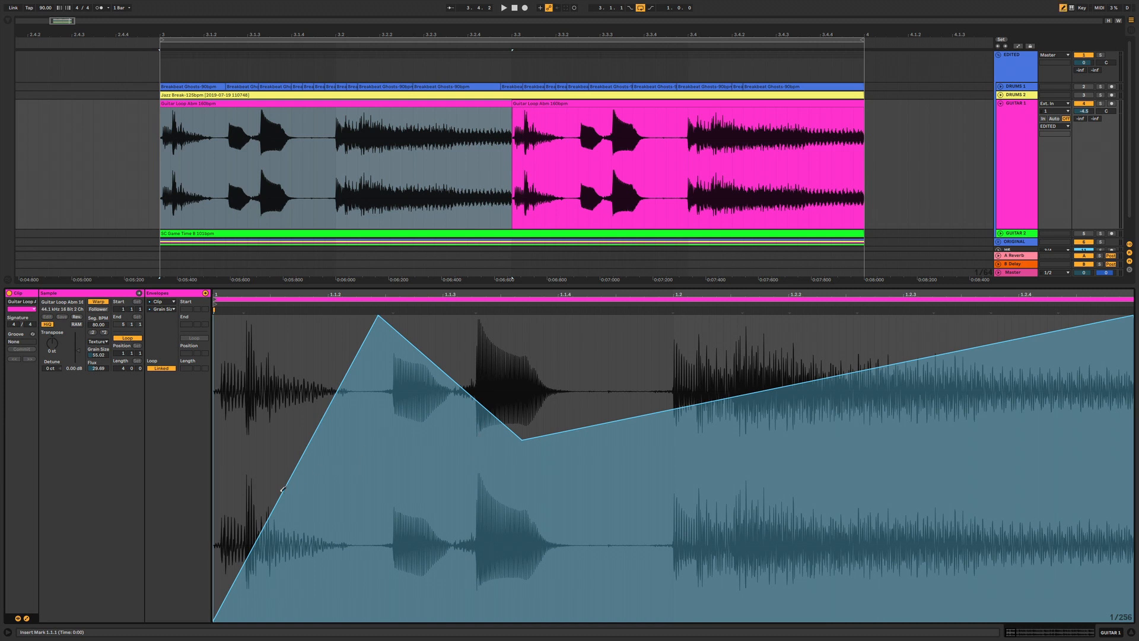
- Draw freehand curves across the guitar clip's Grain Size envelope and its Flux envelope
mouse_move(235, 596)
mouse_down()
mouse_move(276, 423)
mouse_move(443, 357)
mouse_move(653, 403)
mouse_move(878, 569)
mouse_move(992, 404)
mouse_move(1086, 599)
mouse_move(1106, 320)
mouse_up()
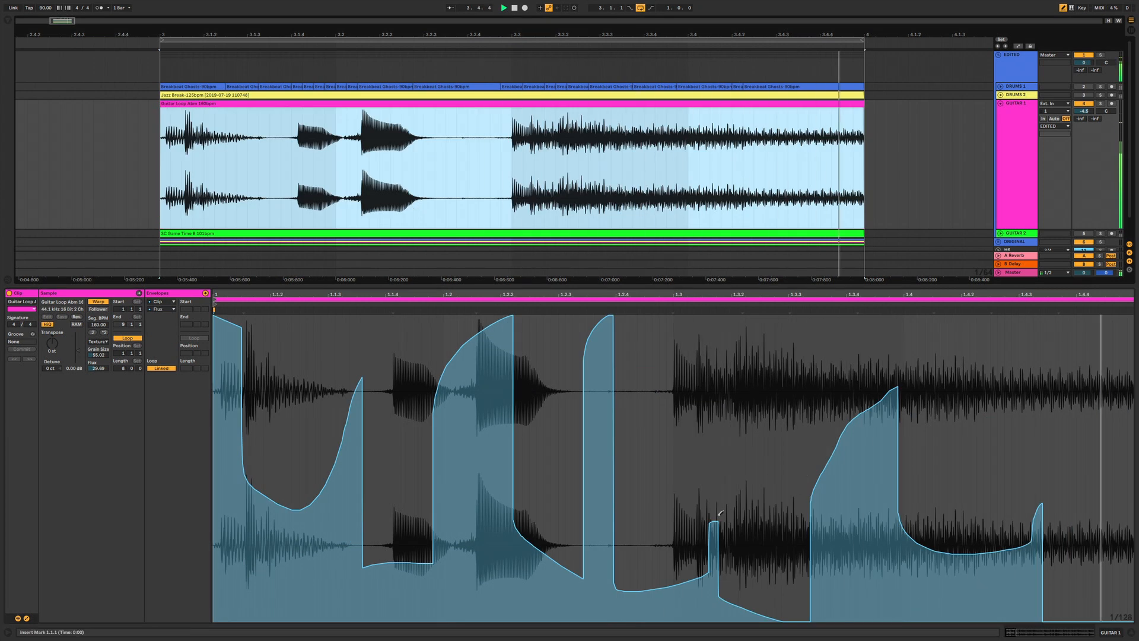
mouse_move(711, 573)
mouse_down()
mouse_move(908, 334)
mouse_move(975, 560)
mouse_up()
- Display the guitar clip's Transposition envelope, draw freehand pitch swings above and below zero, and play it
click(164, 309)
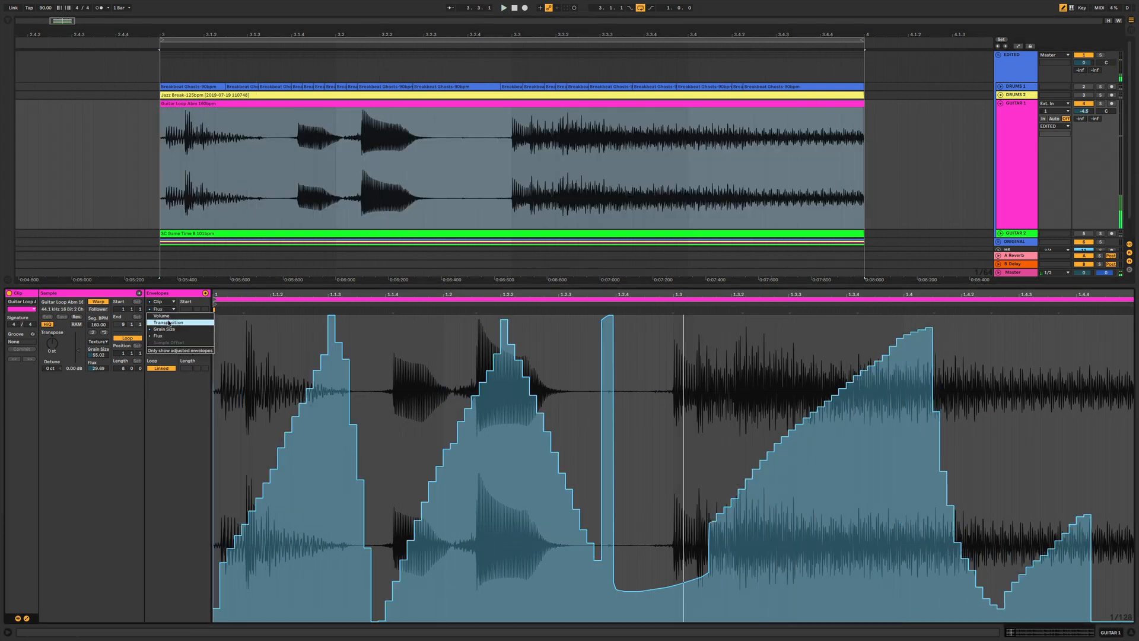
click(172, 324)
mouse_move(249, 468)
mouse_down()
mouse_move(267, 469)
mouse_move(318, 537)
mouse_move(547, 386)
mouse_move(624, 538)
mouse_move(424, 522)
mouse_move(224, 456)
mouse_up()
key(space)
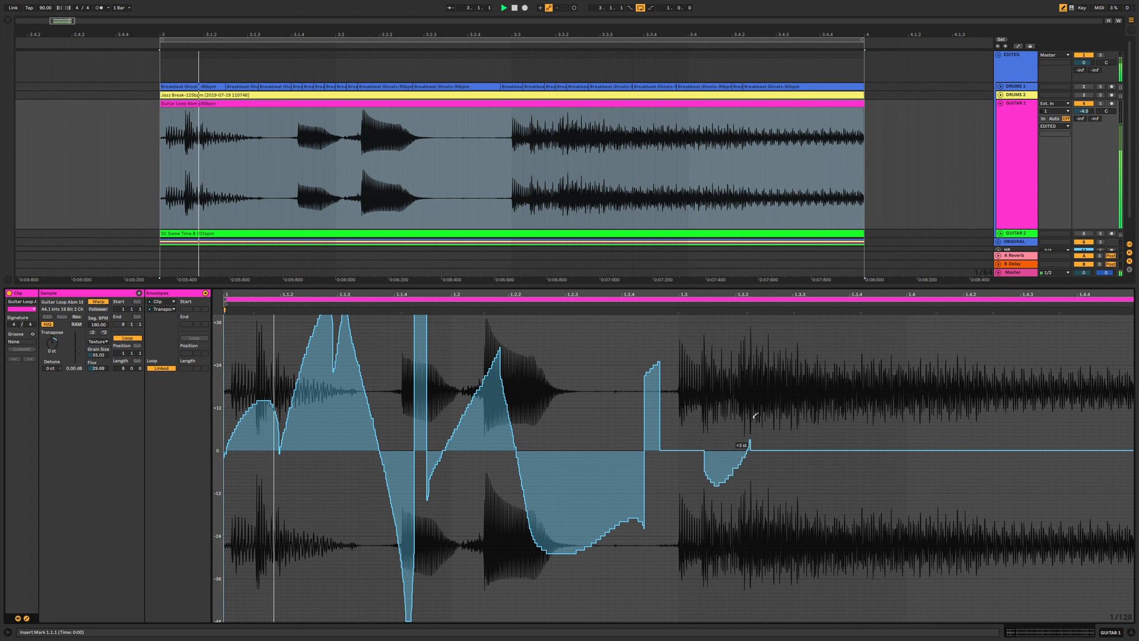
key(space)
- Select a short section of the GUITAR 1 clip after 3.1.2 and duplicate progressively smaller slices up to 3.2
drag(238, 196, 260, 181)
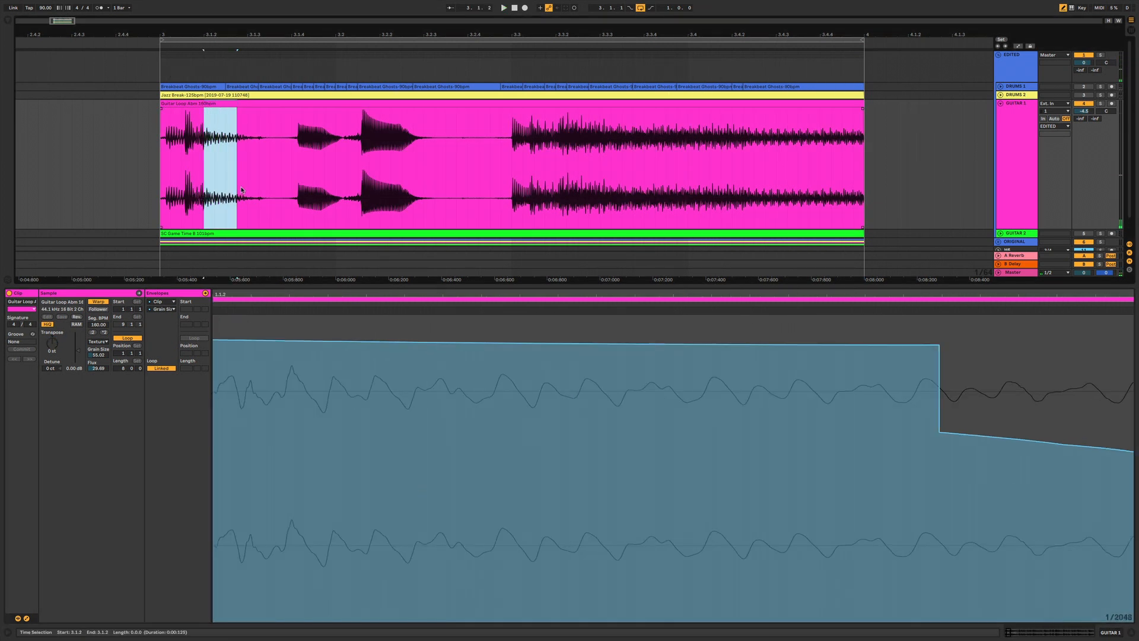
key(ctrl+d)
key(ctrl+d)
key(ctrl+d)
key(ctrl+d)
key(ctrl+d)
key(ctrl+d)
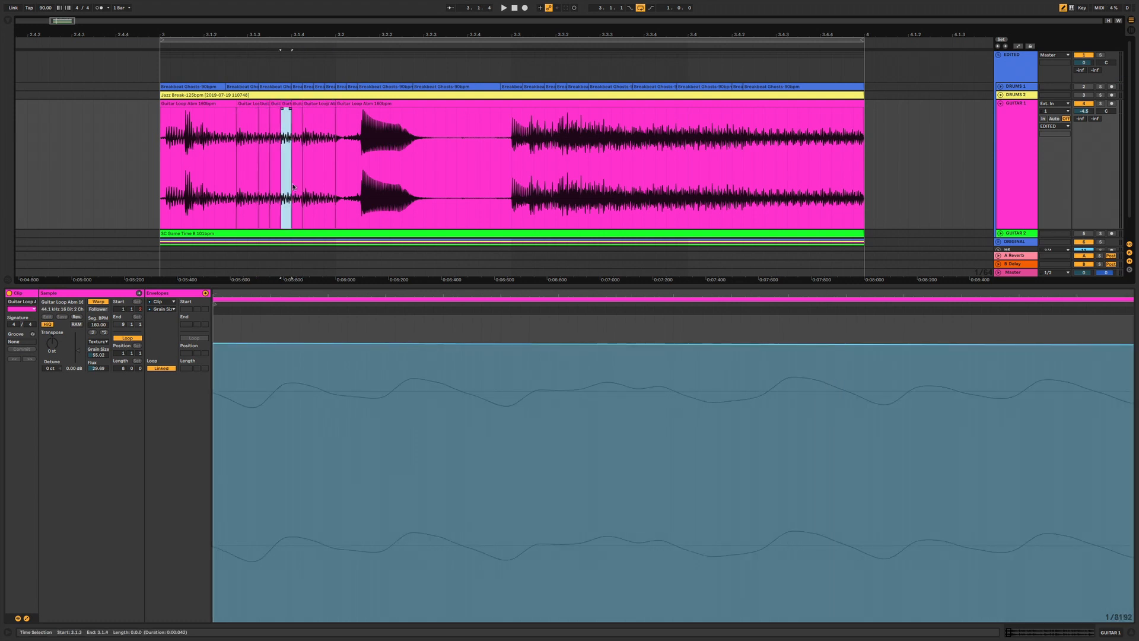
- Reverse the GUITAR 1 slice at 3.2.2, repeat small slices through the rest of the bar, and play from the start
drag(380, 172, 413, 175)
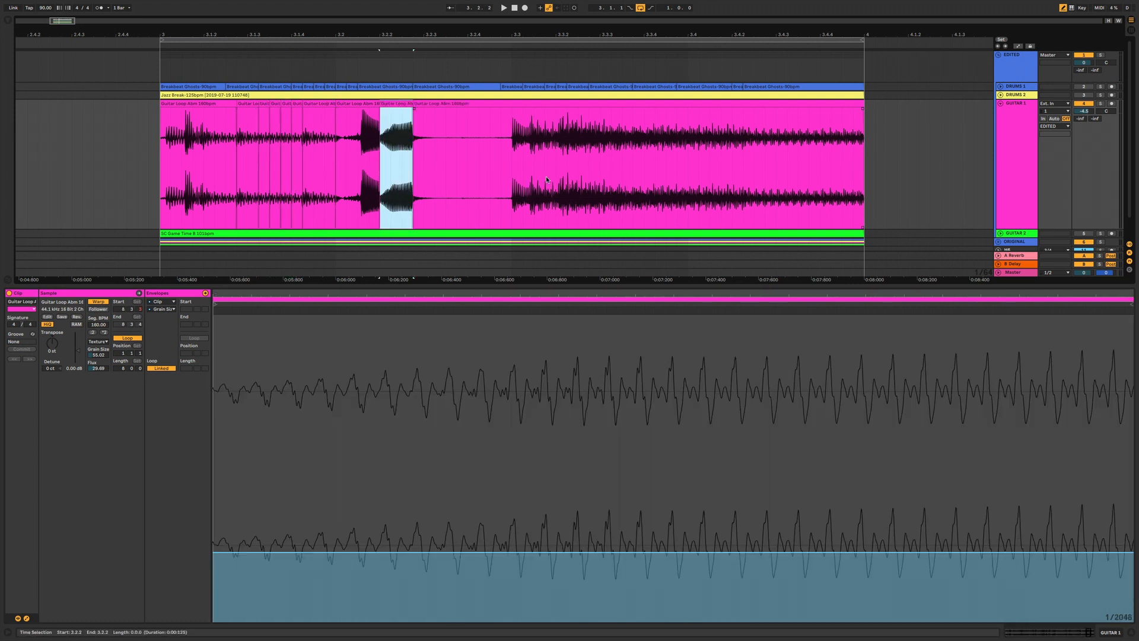
key(ctrl+d)
key(ctrl+d)
key(ctrl+d)
key(ctrl+d)
key(ctrl+d)
key(ctrl+d)
key(ctrl+d)
key(ctrl+d)
key(ctrl+d)
key(ctrl+d)
key(ctrl+d)
key(ctrl+d)
click(163, 184)
key(space)
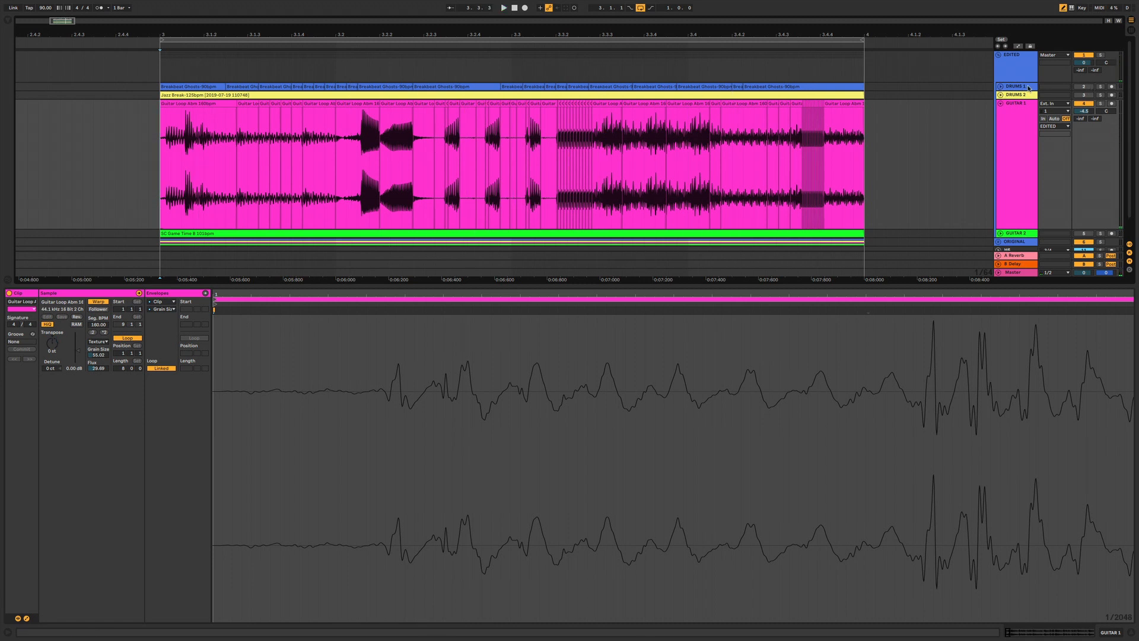
- Activate the drum tracks alongside GUITAR 1 and play the edited loops together
click(1083, 86)
key(space)
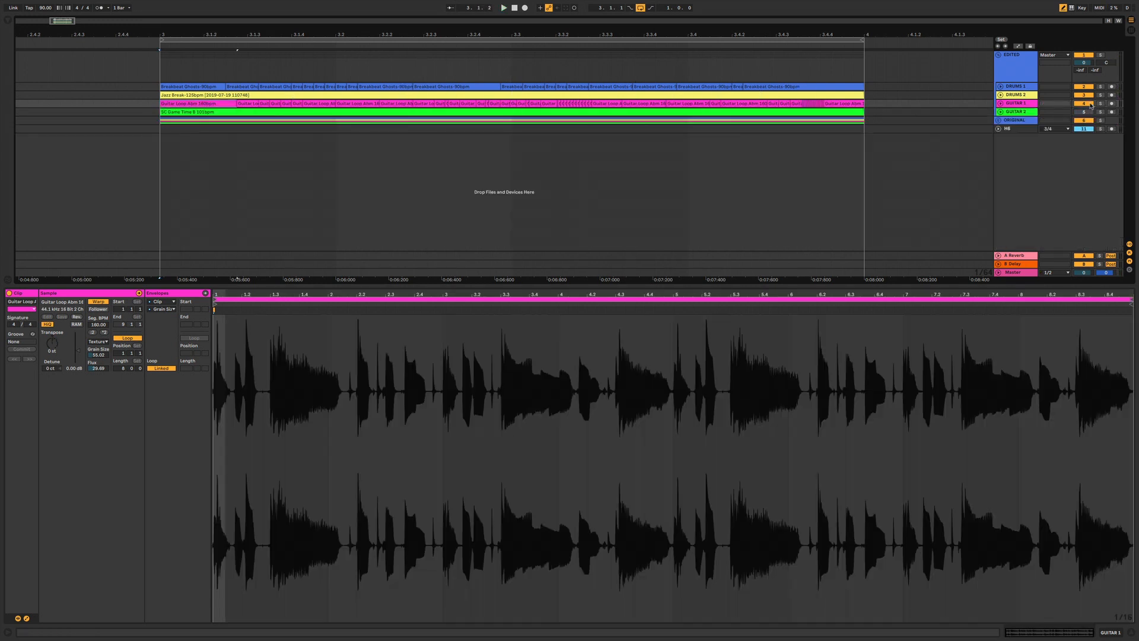
- Deactivate the drum and GUITAR 1 tracks, activate and unfold GUITAR 2, and play it from bar 3
click(1084, 103)
click(1001, 112)
click(160, 203)
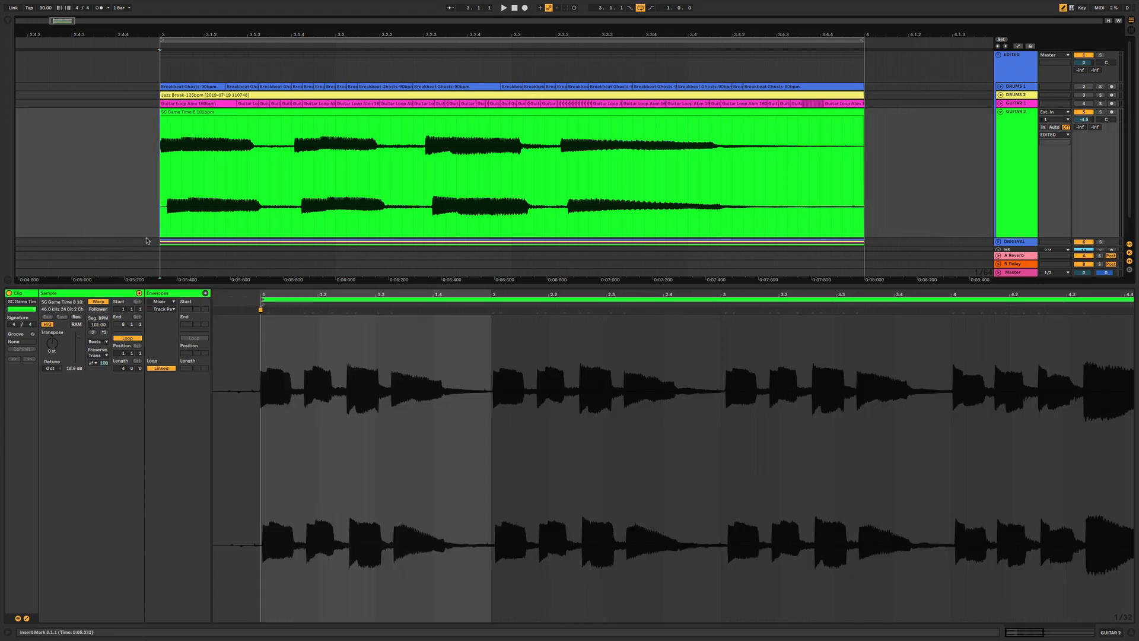
key(space)
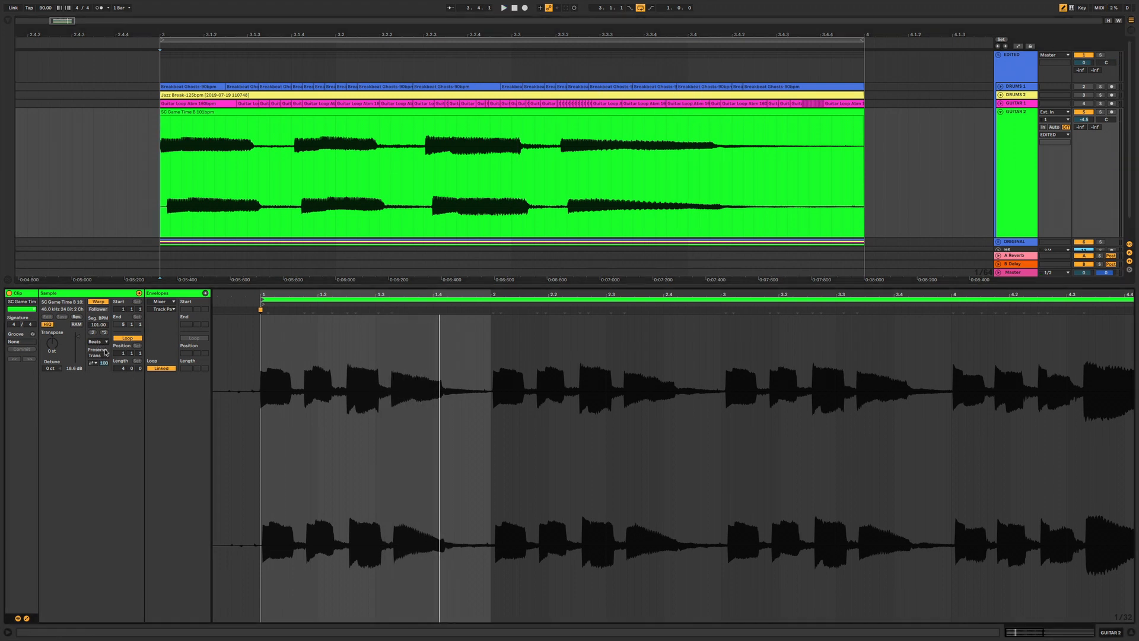
- Display the GUITAR 2 clip's Sample Offset envelope, draw freehand offsets across the first bar, and play it
click(164, 302)
click(166, 315)
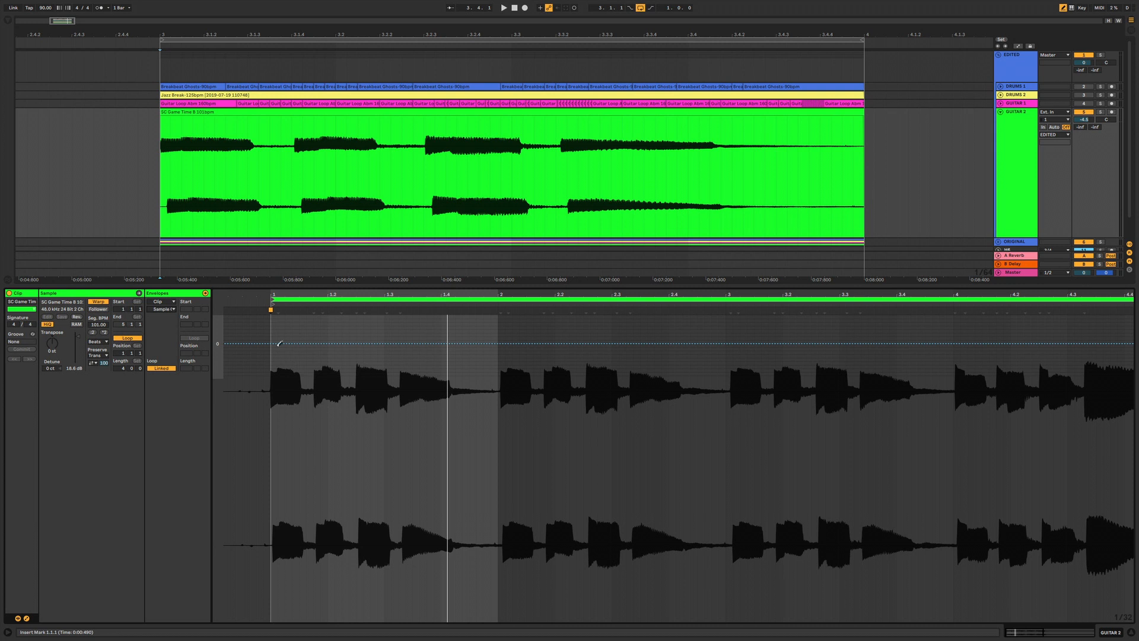
drag(278, 343, 424, 357)
key(space)
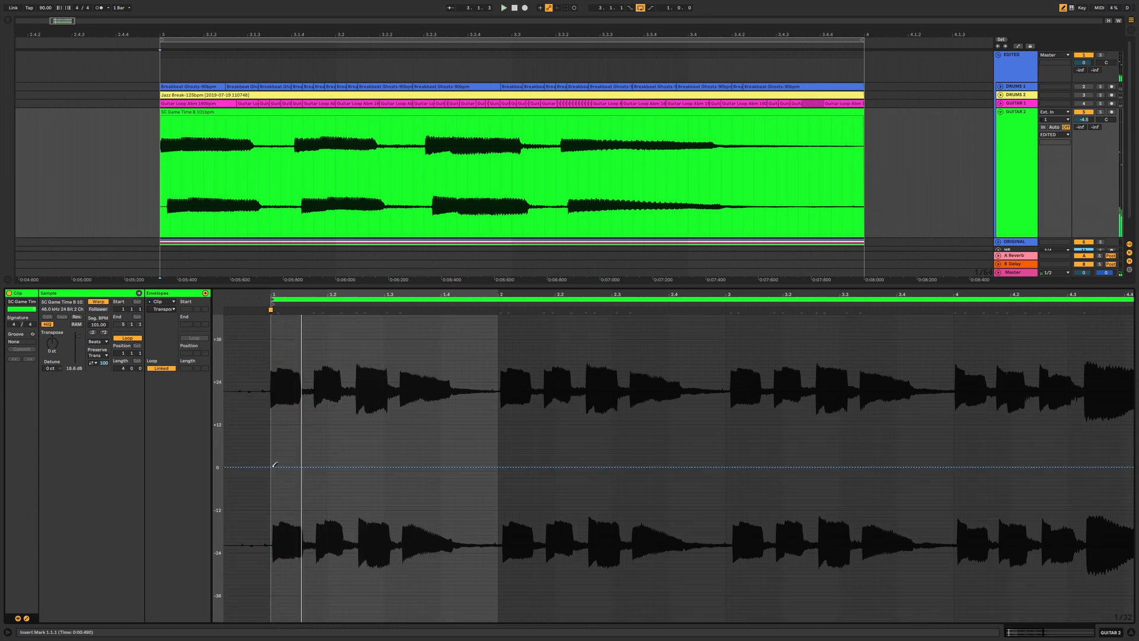
- Draw small pitch variations across the first bar of the GUITAR 2 clip's Transposition envelope, audition them, and add a deeper drop near 1.2
drag(275, 464, 285, 452)
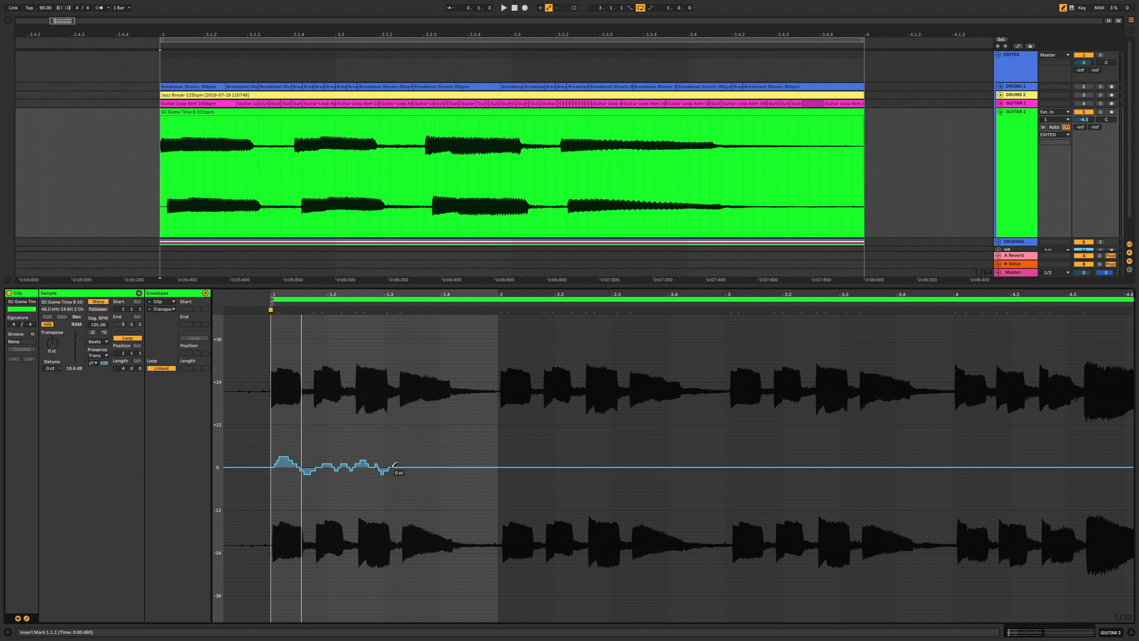
drag(407, 463, 498, 467)
key(space)
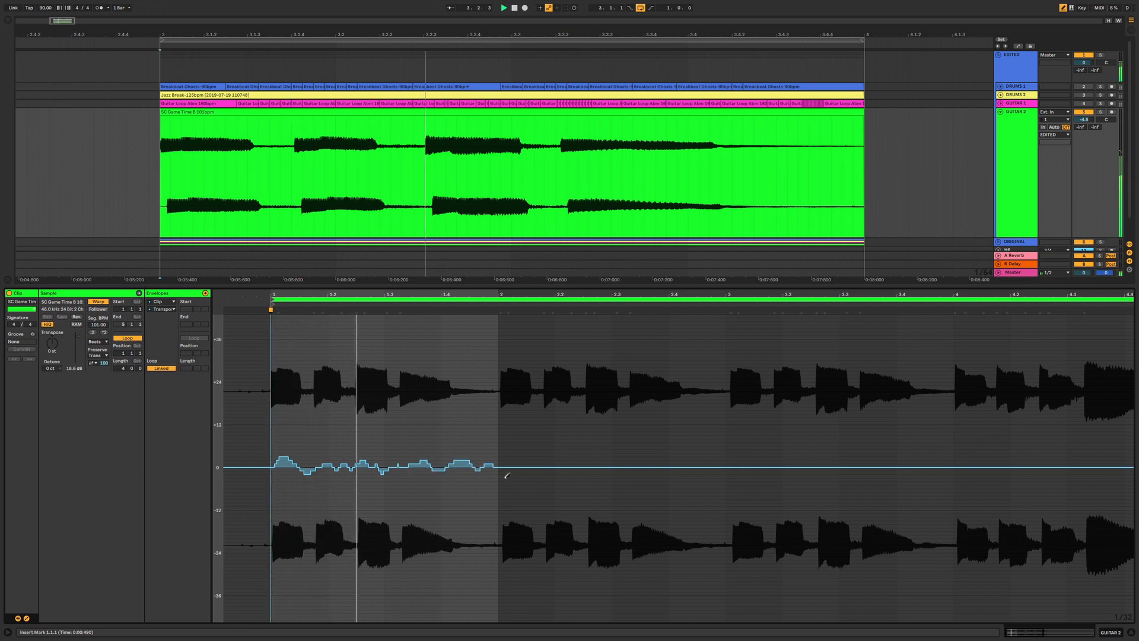
drag(314, 477, 316, 552)
key(space)
- Switch the GUITAR 2 clip to its B-Delay mixer envelope and raise the track's delay send
click(384, 315)
click(393, 316)
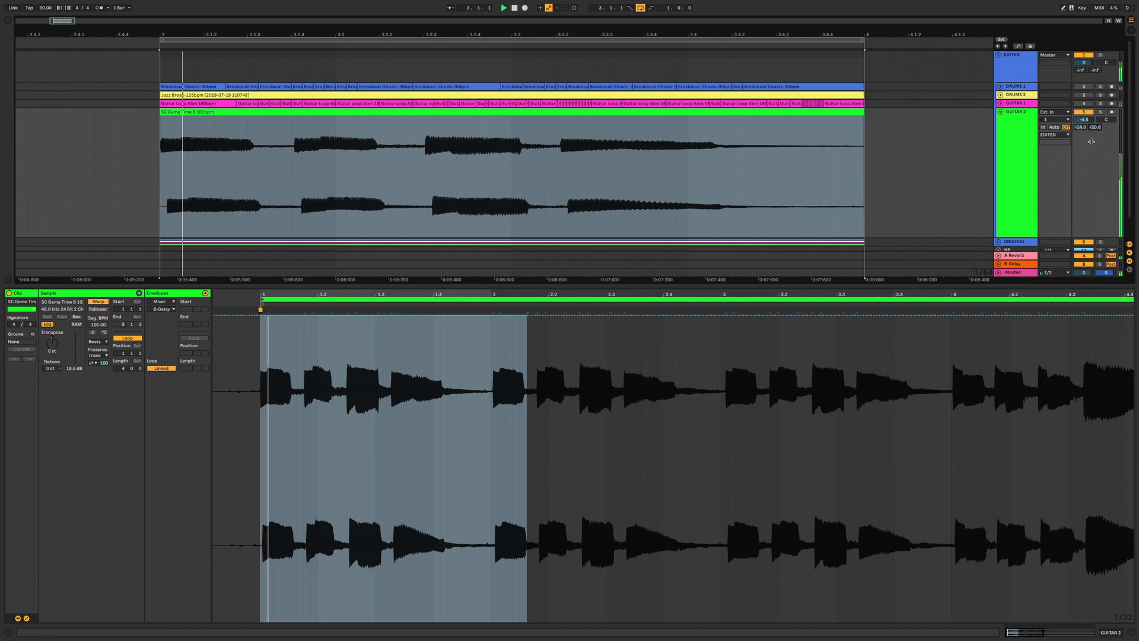
drag(1095, 131, 1090, 133)
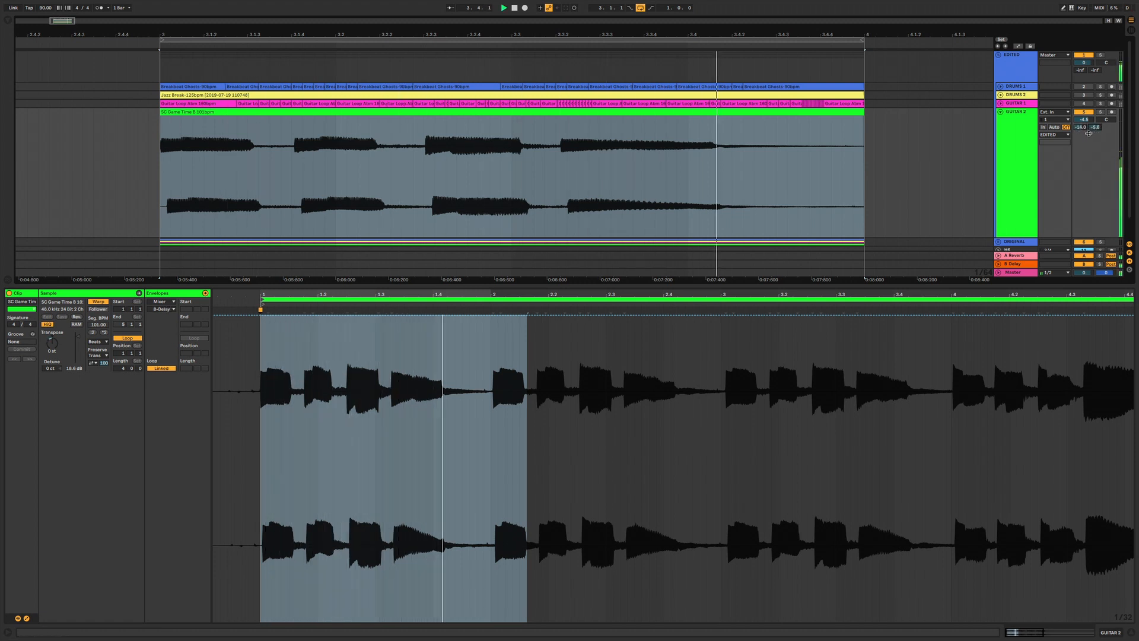
- Split the GUITAR 2 clip at 3.3.2 and 3.4.2, and play from the start of the bar
click(298, 216)
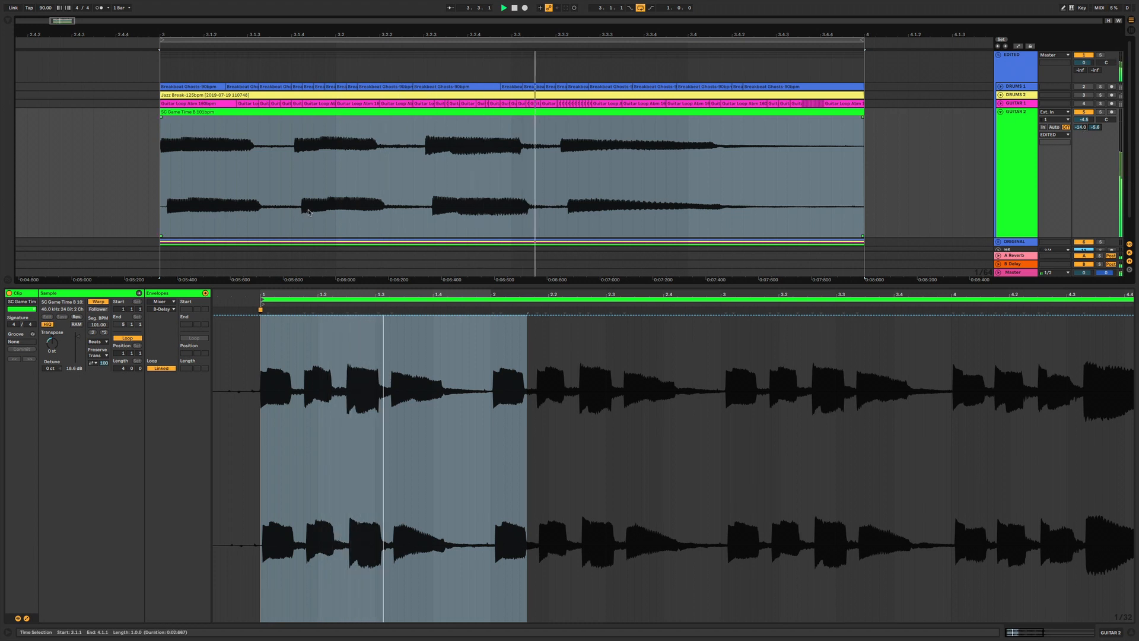
drag(556, 198, 733, 197)
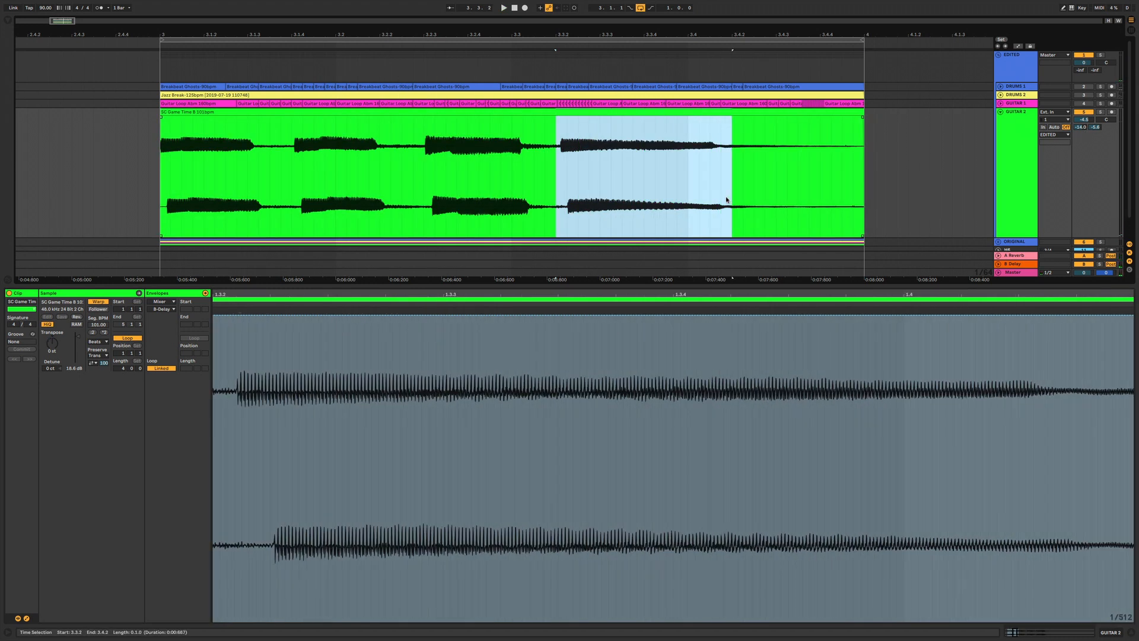
key(ctrl+e)
click(162, 198)
key(space)
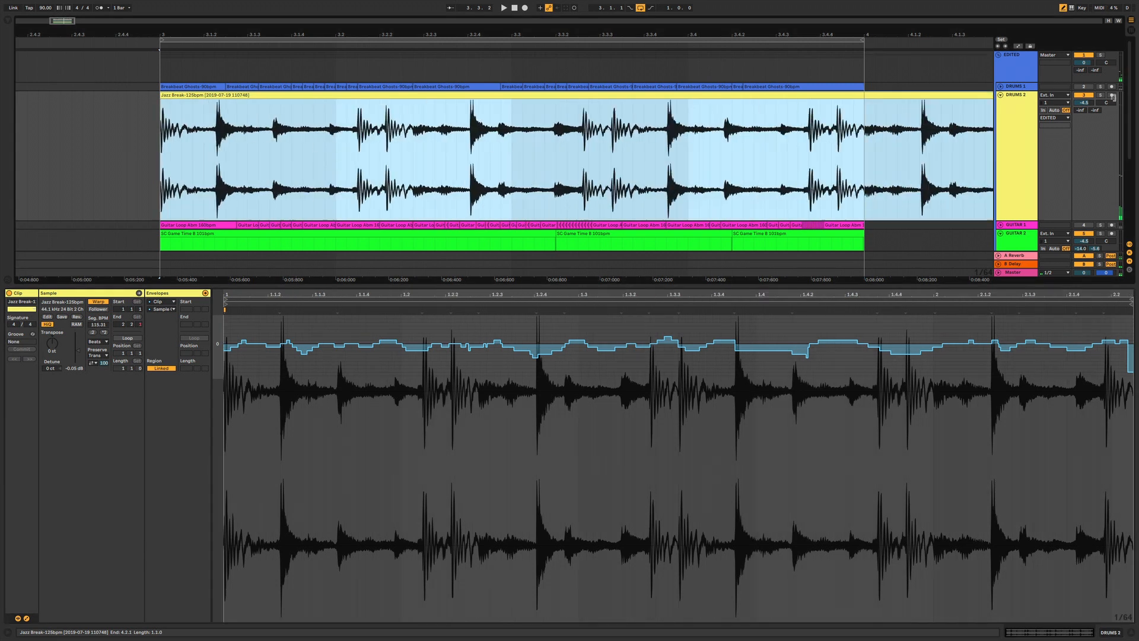
- Set the GUITAR 2 clip's warp mode to Texture during playback and draw freehand curves across its Flux envelope
key(space)
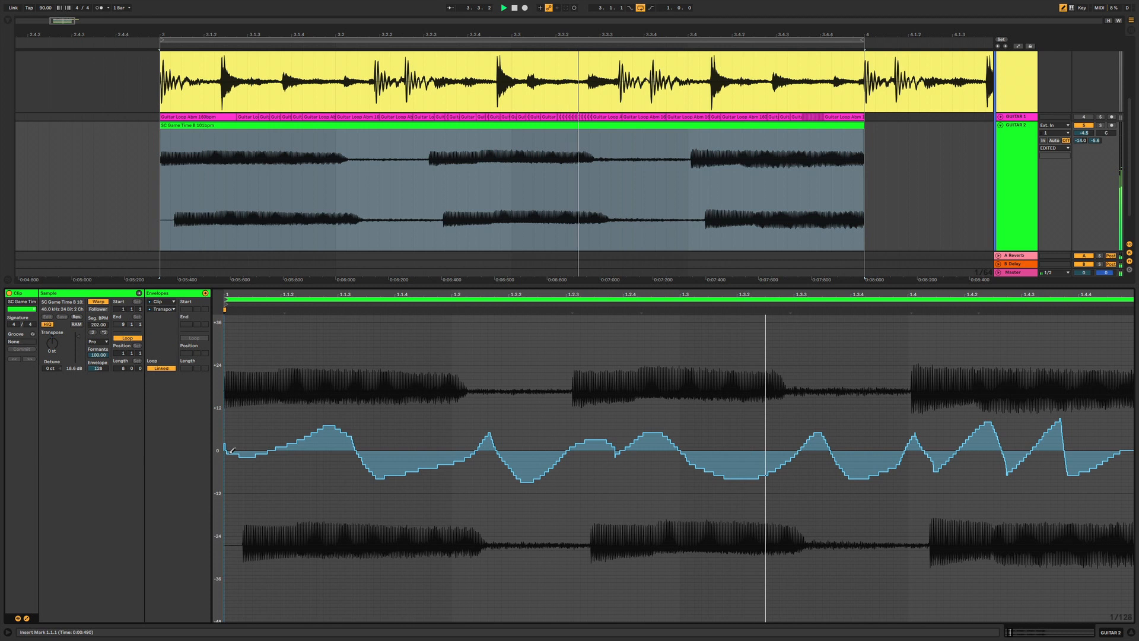
click(98, 341)
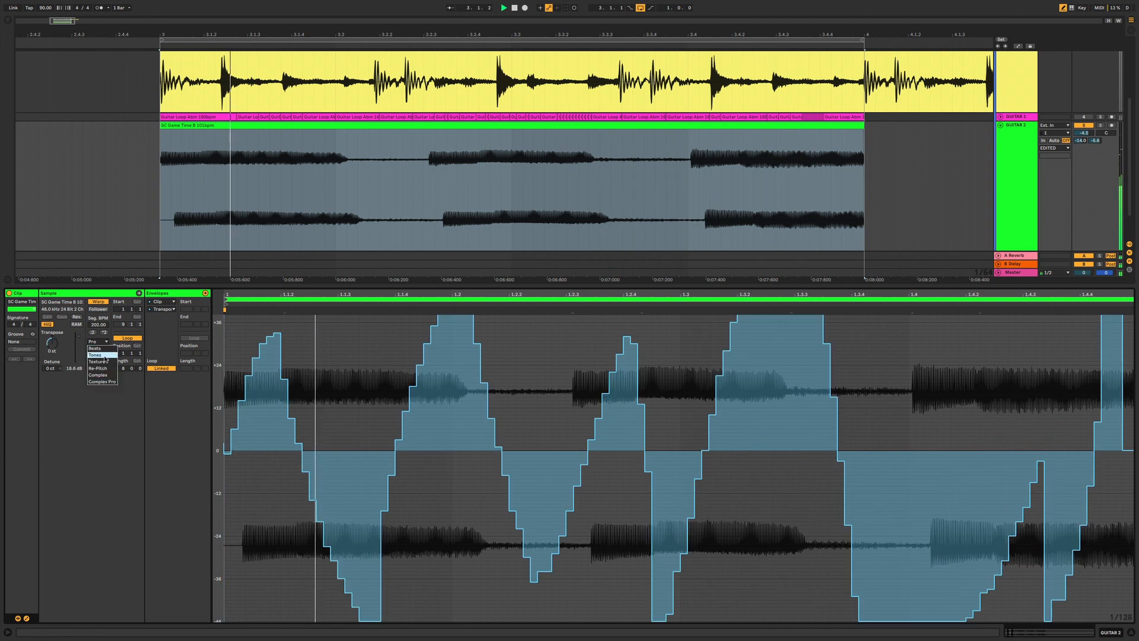
click(101, 356)
click(162, 309)
click(160, 350)
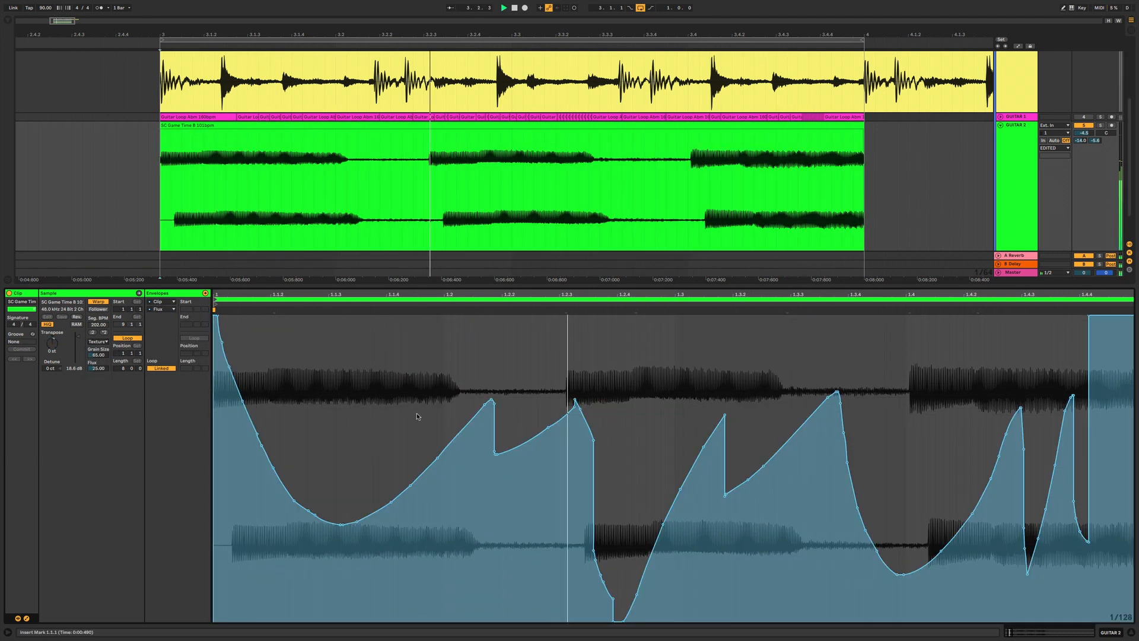